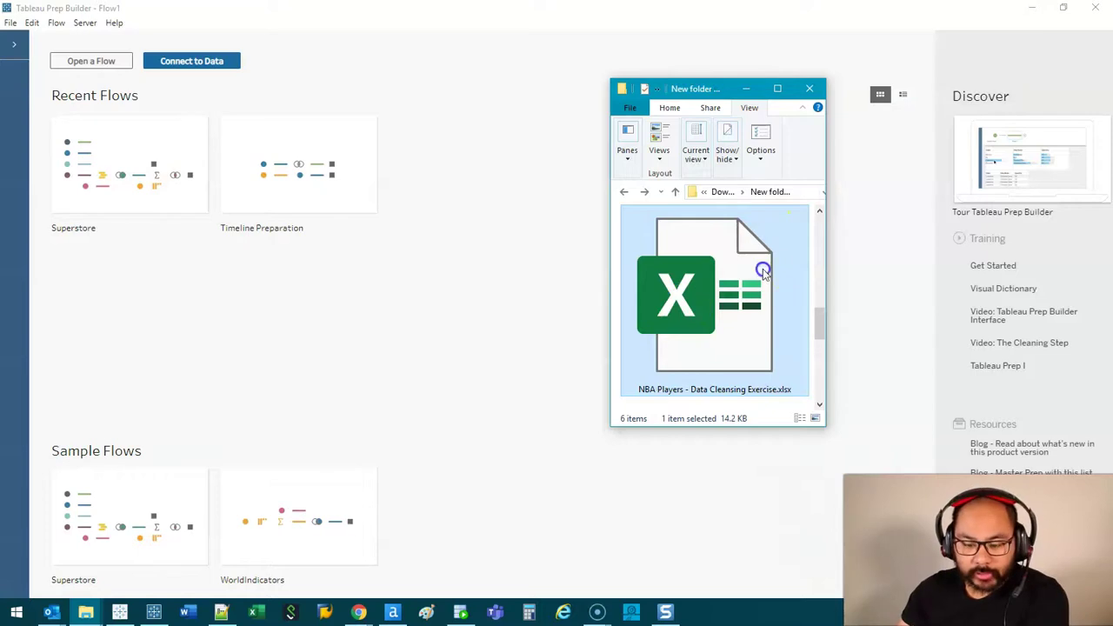
- Load the NBA Players workbook and place the NBA sheet on the flow canvas as its input
{"action": "left_click_drag", "start_coordinate": [763, 273], "coordinate": [244, 281]}
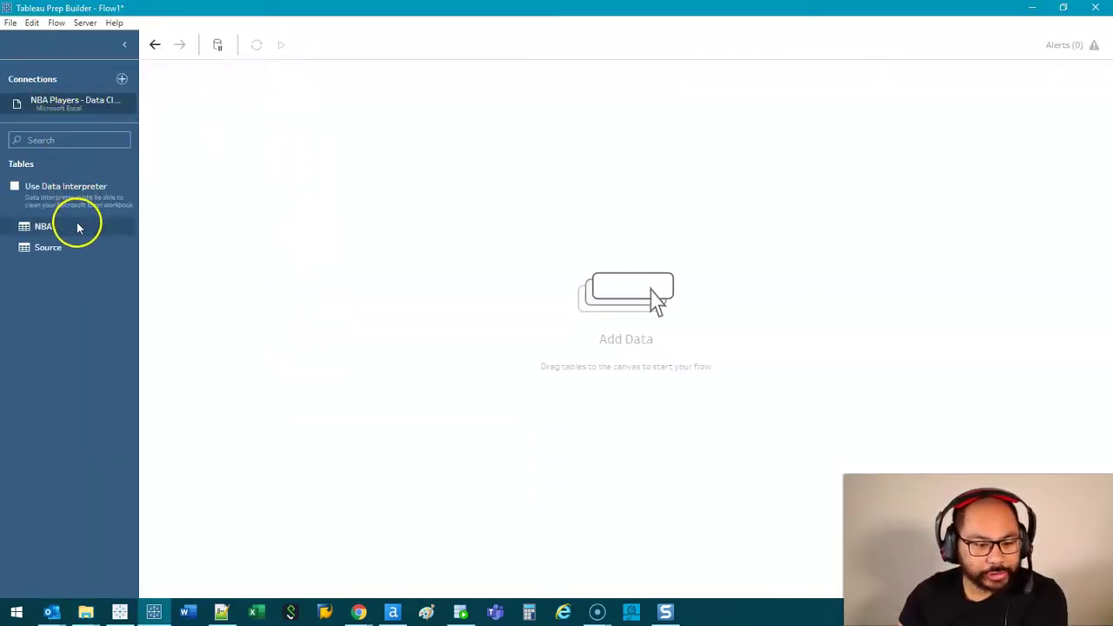
{"action": "left_click_drag", "start_coordinate": [74, 226], "coordinate": [287, 161]}
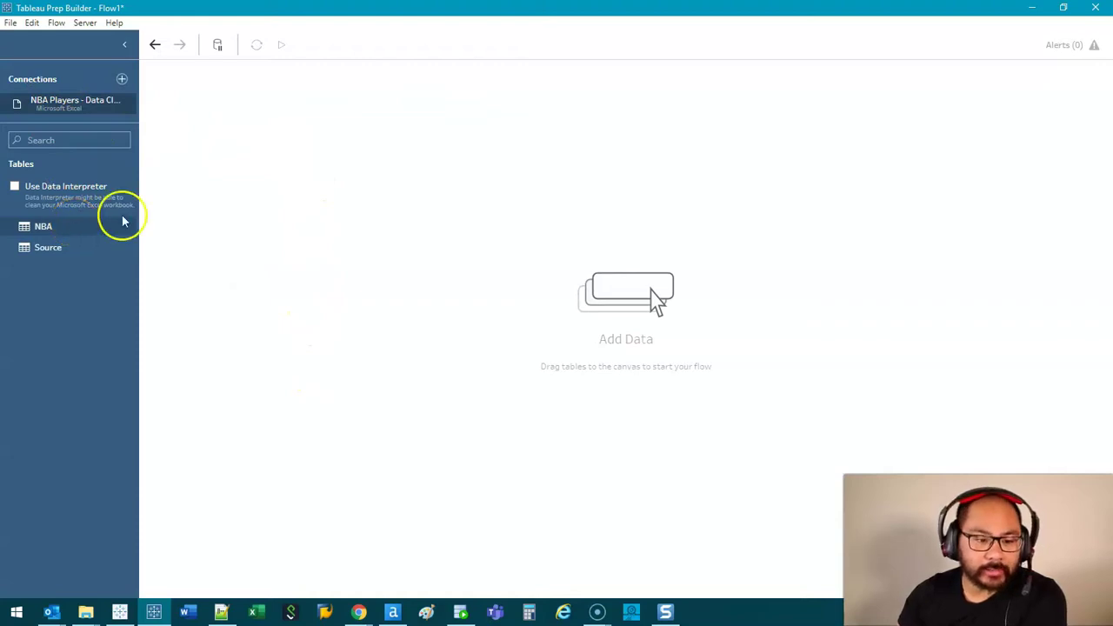
{"action": "left_click_drag", "start_coordinate": [247, 123], "coordinate": [241, 118]}
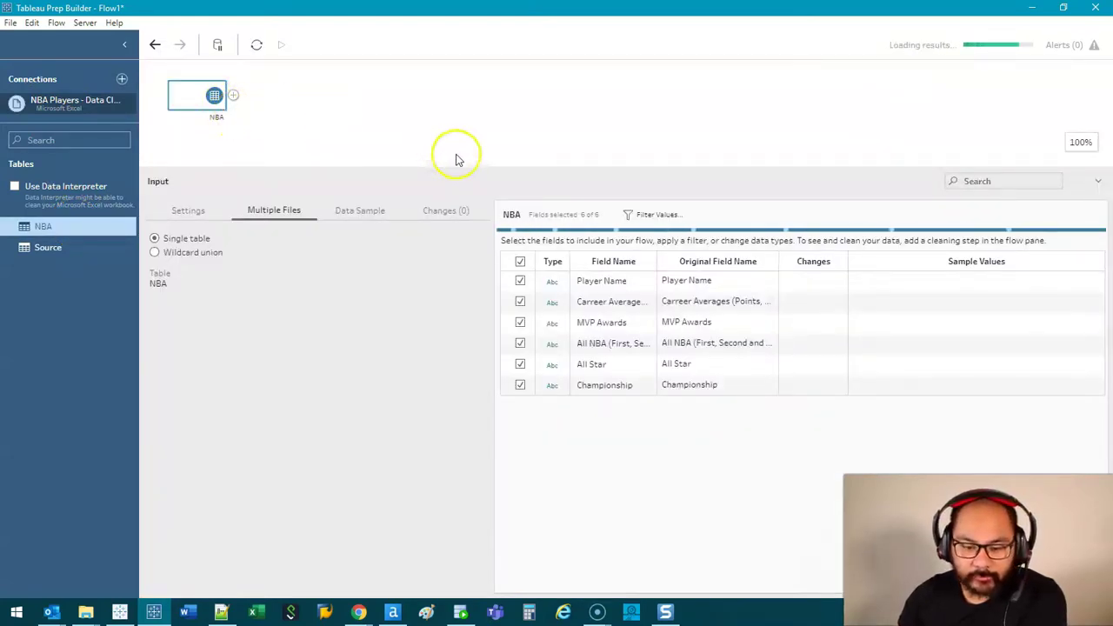
{"action": "left_click_drag", "start_coordinate": [480, 165], "coordinate": [482, 171]}
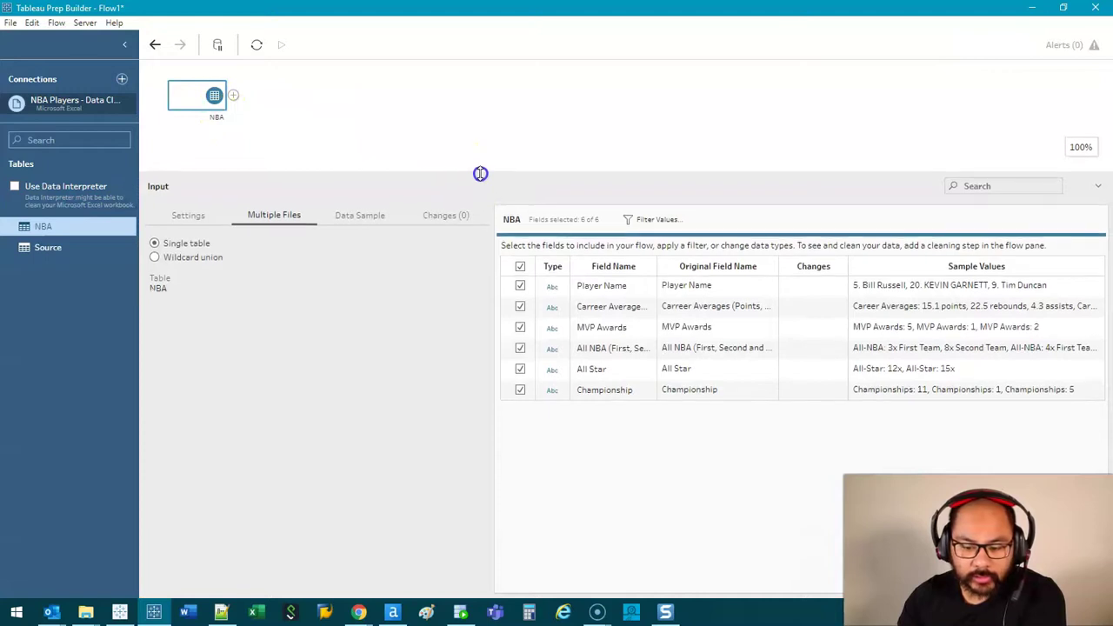
- Add a Clean 1 step after NBA and Keep Only the Player Name and All NBA fields
{"action": "left_click", "coordinate": [233, 96]}
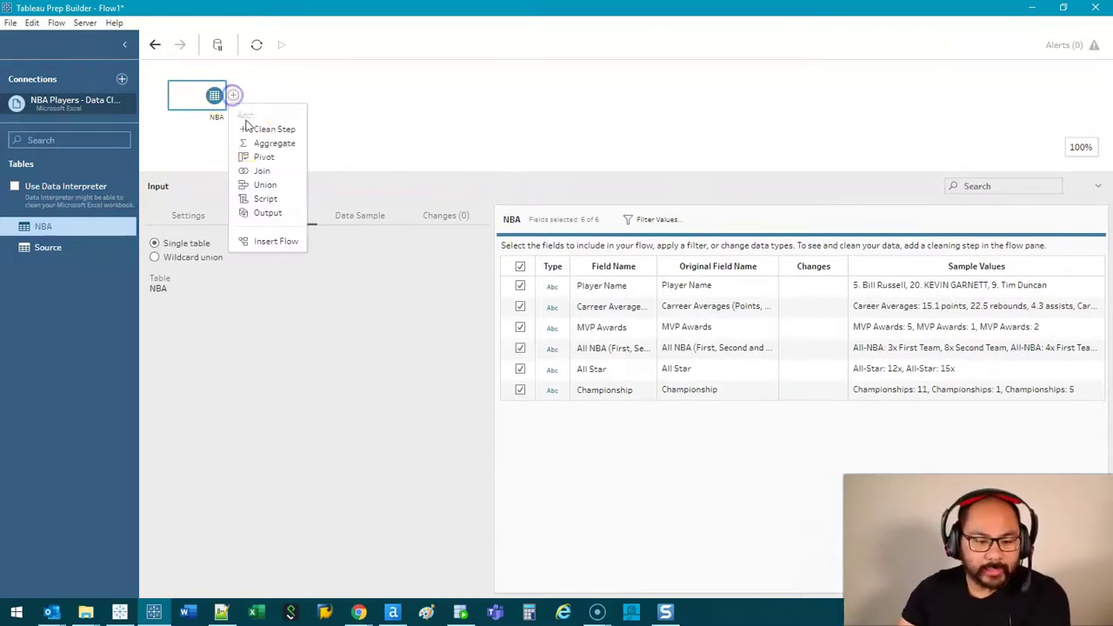
{"action": "left_click", "coordinate": [275, 129]}
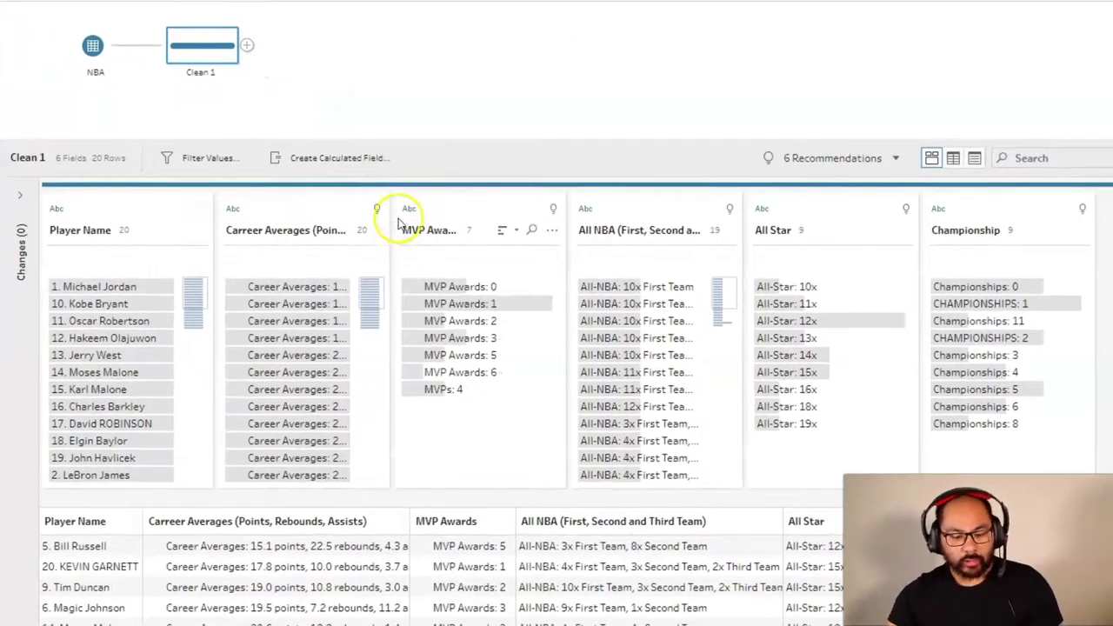
{"action": "left_click", "coordinate": [146, 215]}
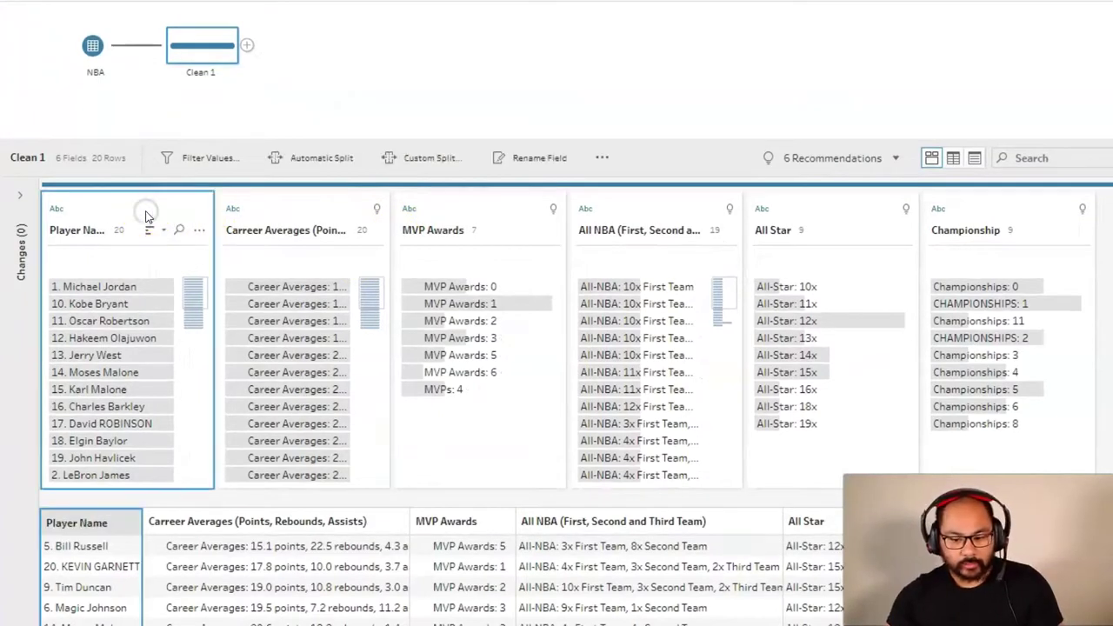
{"action": "left_click", "coordinate": [683, 212], "text": "ctrl"}
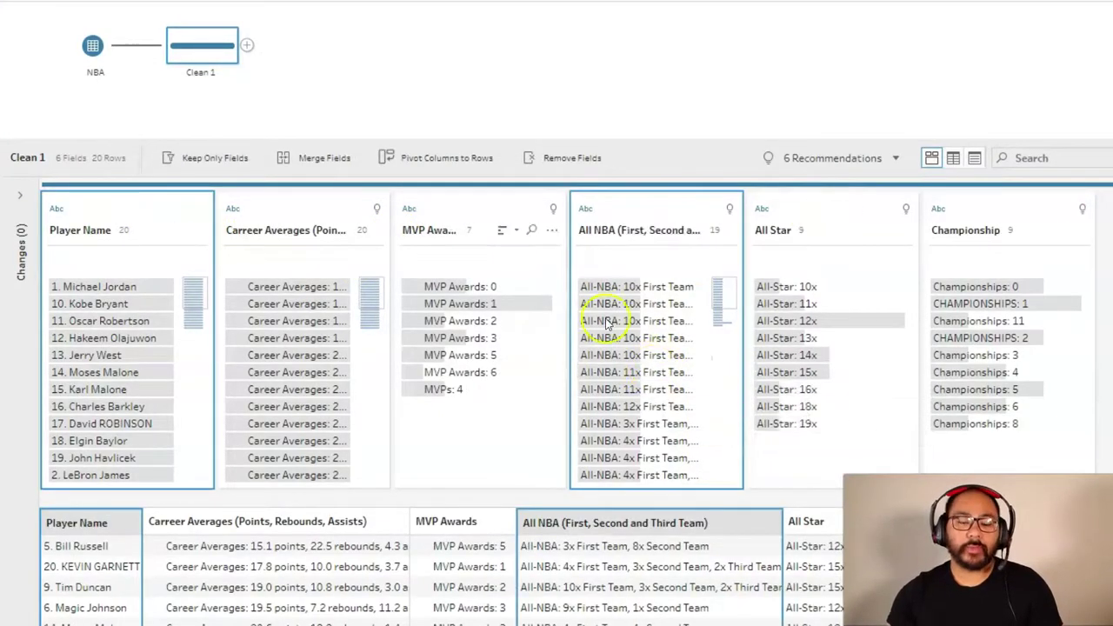
{"action": "left_click", "coordinate": [123, 217]}
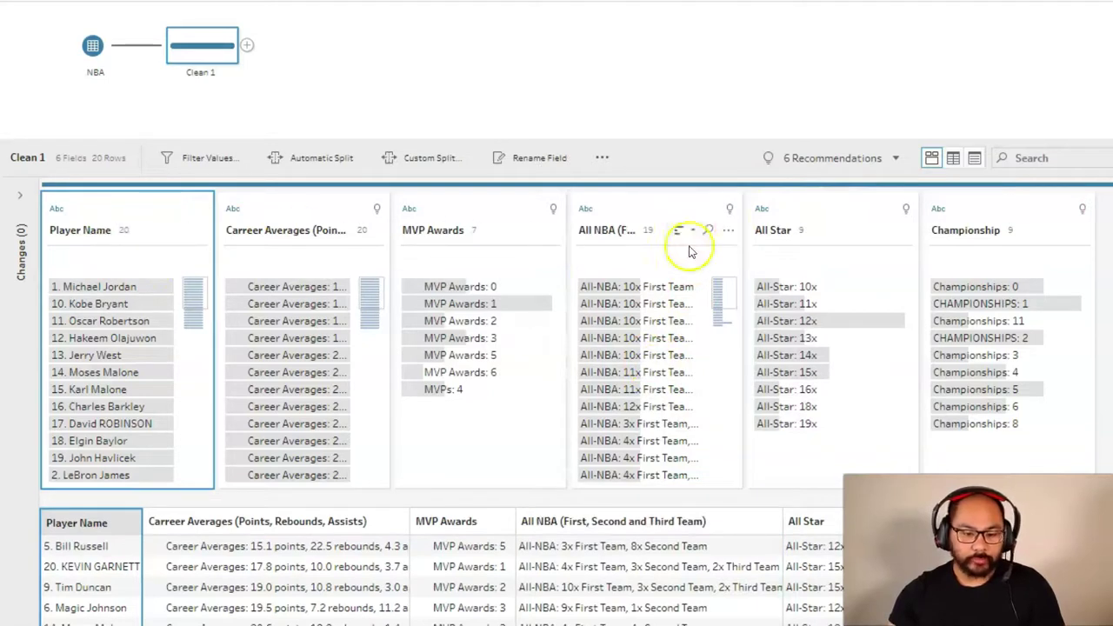
{"action": "left_click", "coordinate": [657, 215], "text": "ctrl"}
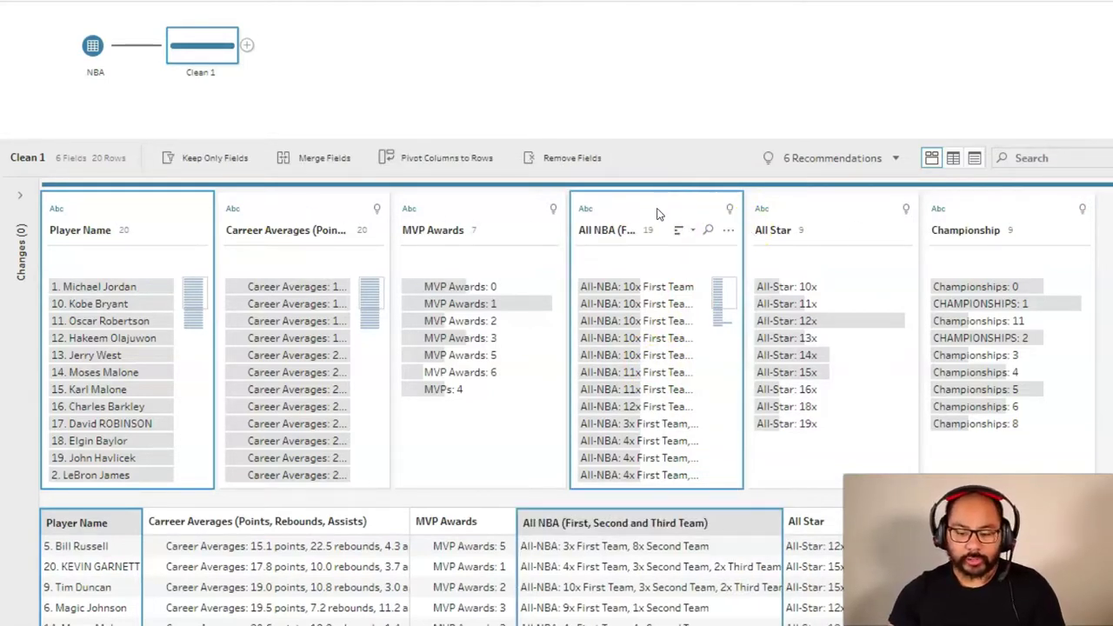
{"action": "right_click", "coordinate": [657, 215]}
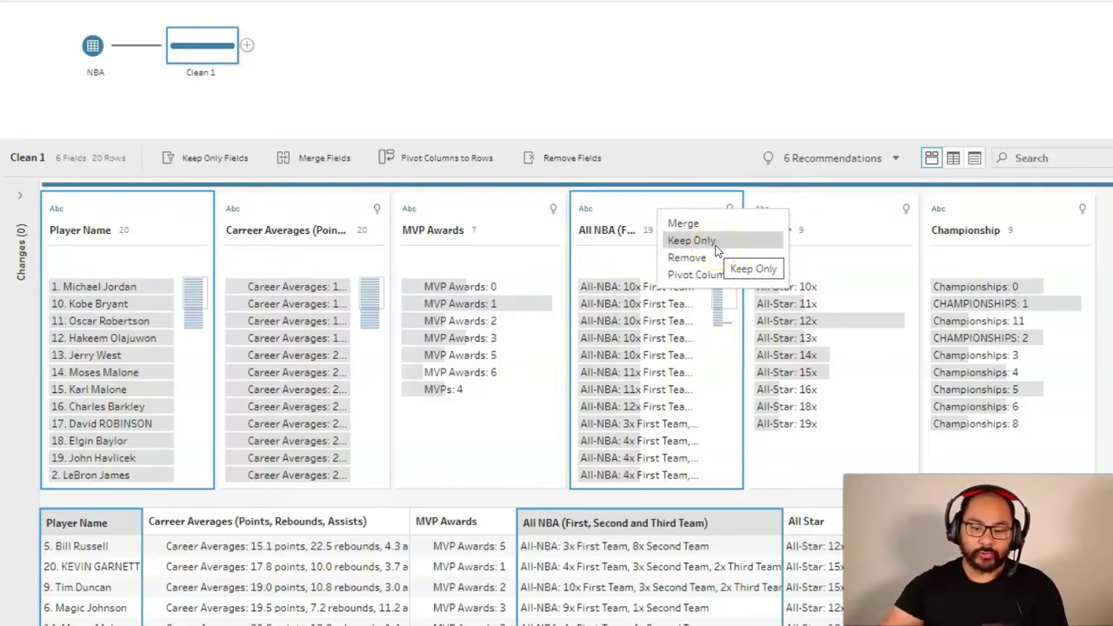
{"action": "left_click", "coordinate": [692, 241]}
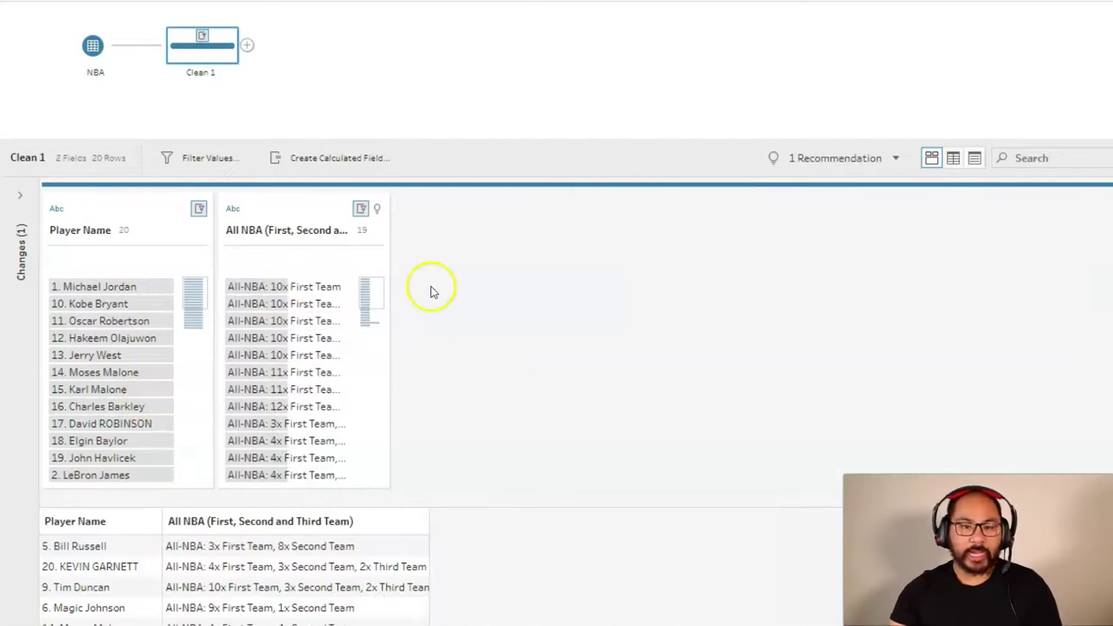
{"action": "mouse_move", "coordinate": [126, 223]}
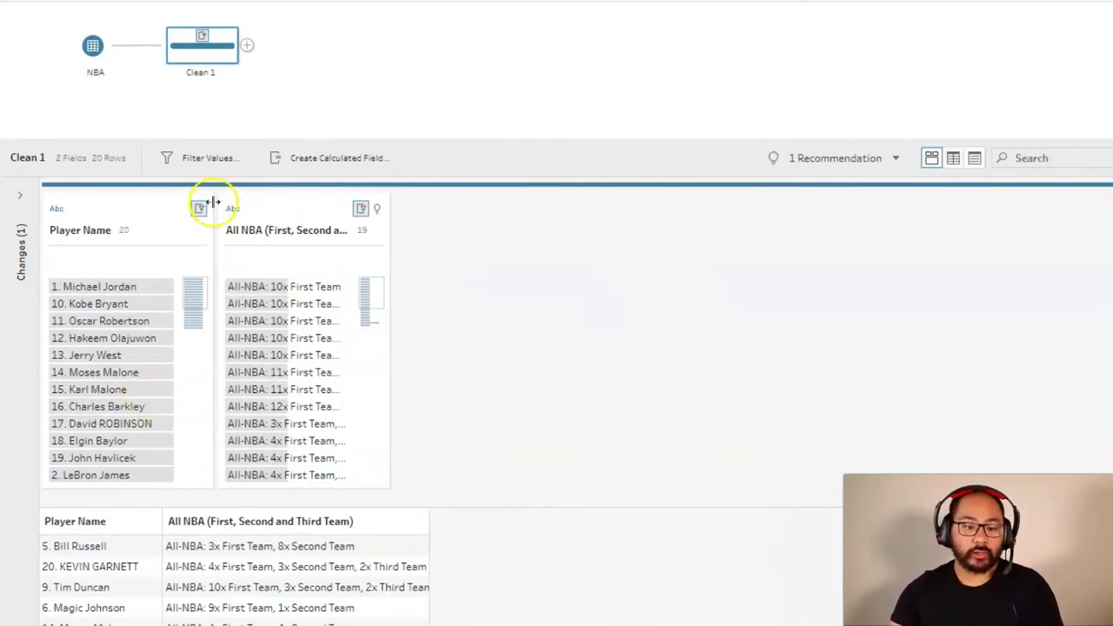
- Widen the Player Name and All NBA profile cards so full All NBA values are readable
{"action": "left_click_drag", "start_coordinate": [213, 202], "coordinate": [240, 209]}
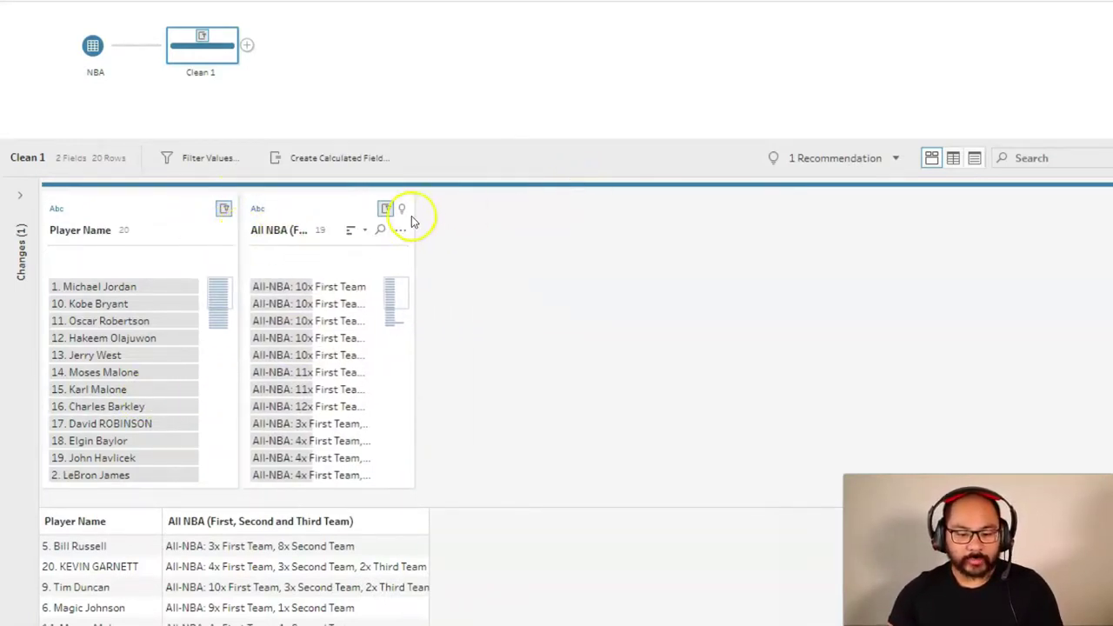
{"action": "left_click_drag", "start_coordinate": [415, 214], "coordinate": [617, 224]}
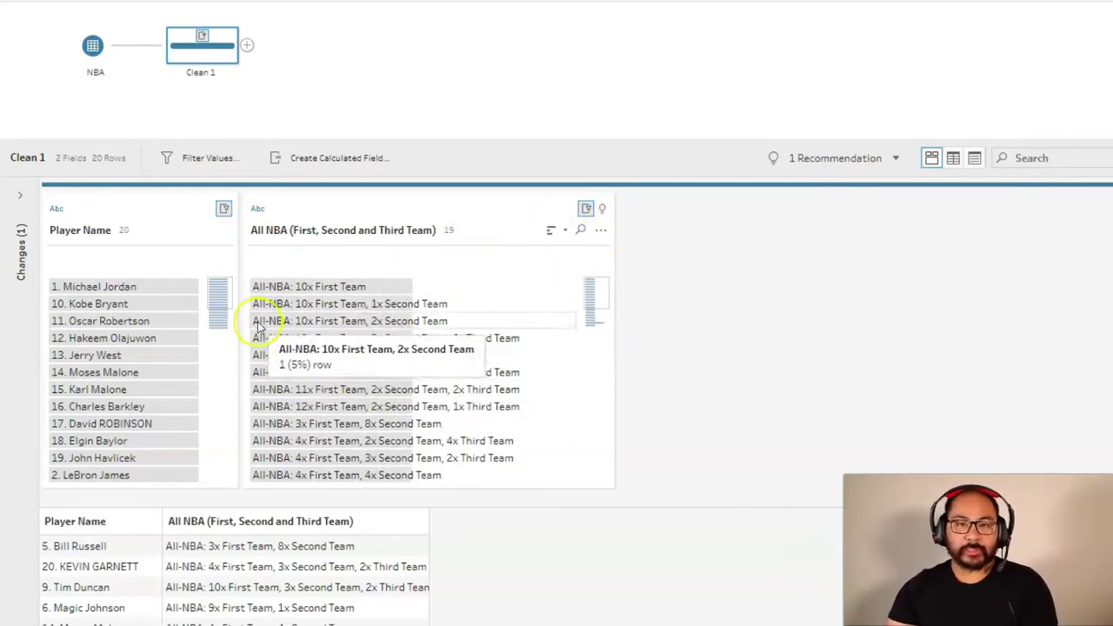
{"action": "mouse_move", "coordinate": [348, 321]}
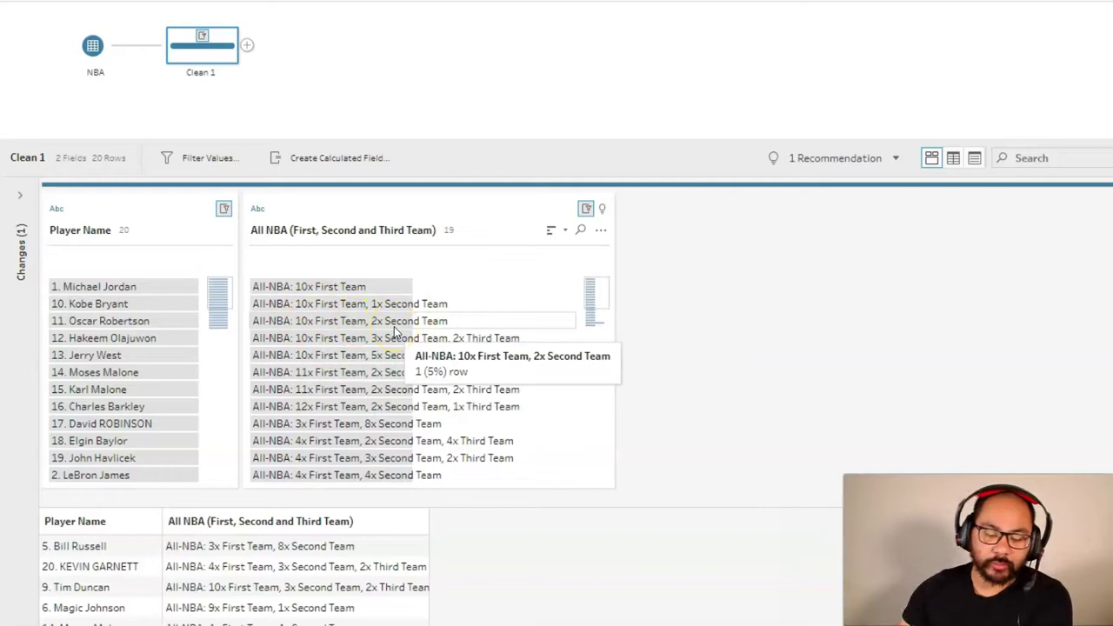
{"action": "left_click", "coordinate": [680, 325]}
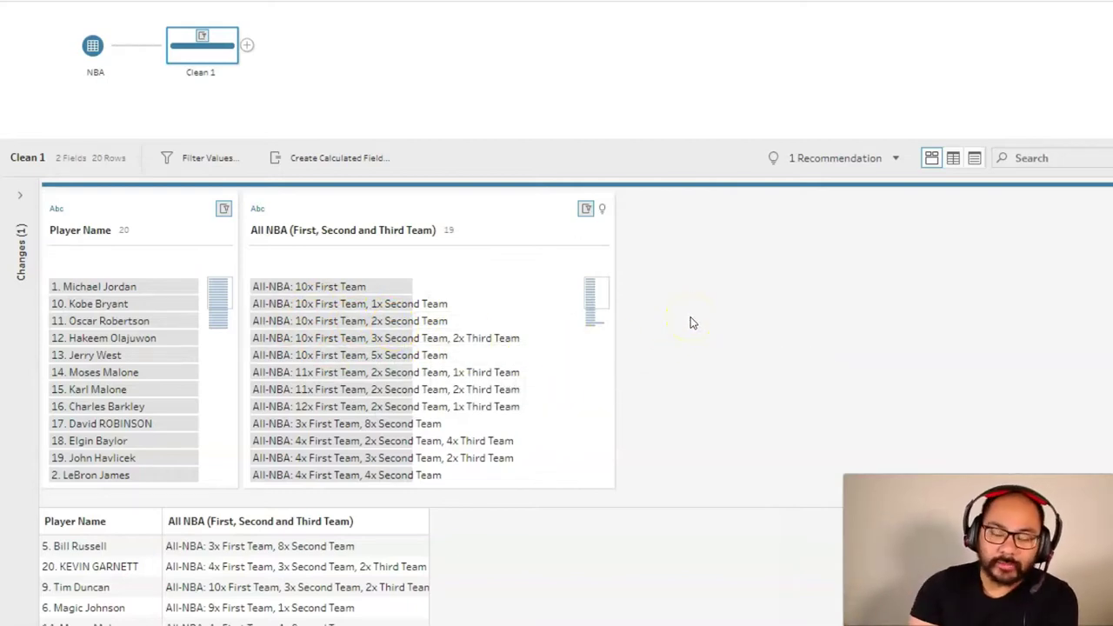
{"action": "right_click", "coordinate": [119, 218]}
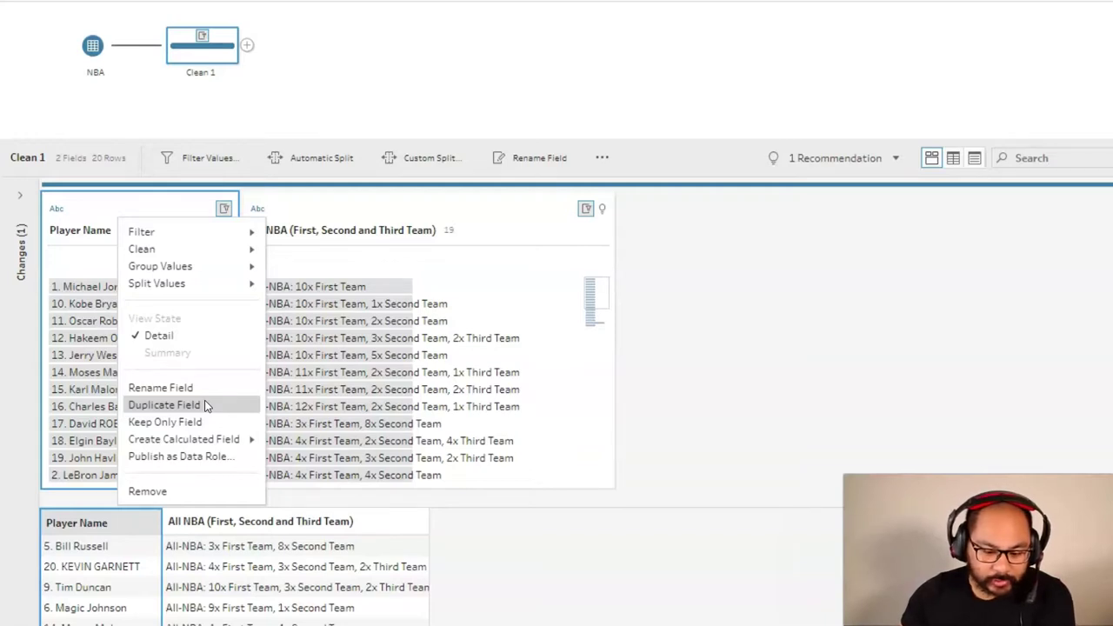
- Duplicate the Player Name field and rename the copy Rank
{"action": "left_click", "coordinate": [207, 406]}
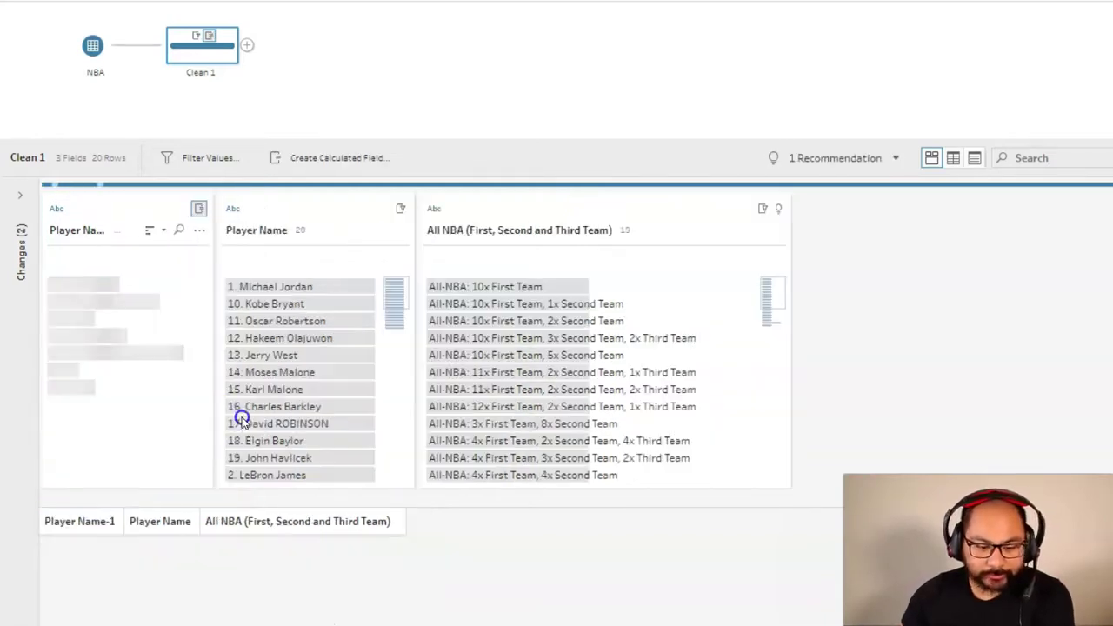
{"action": "double_click", "coordinate": [72, 231]}
{"action": "type", "text": "Rank"}
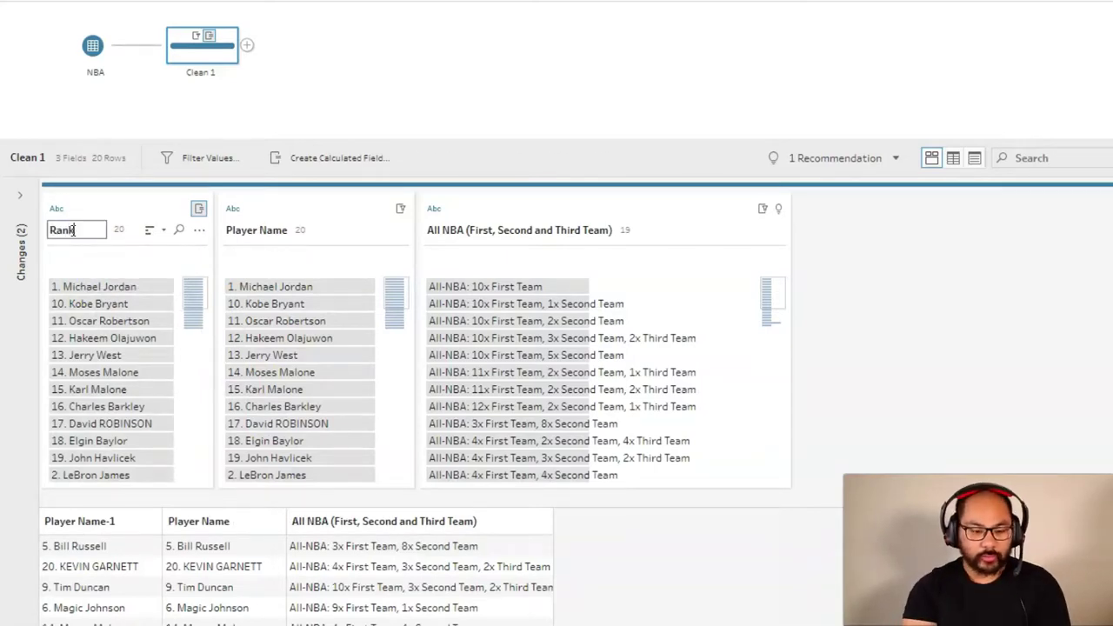
{"action": "key", "text": "Return"}
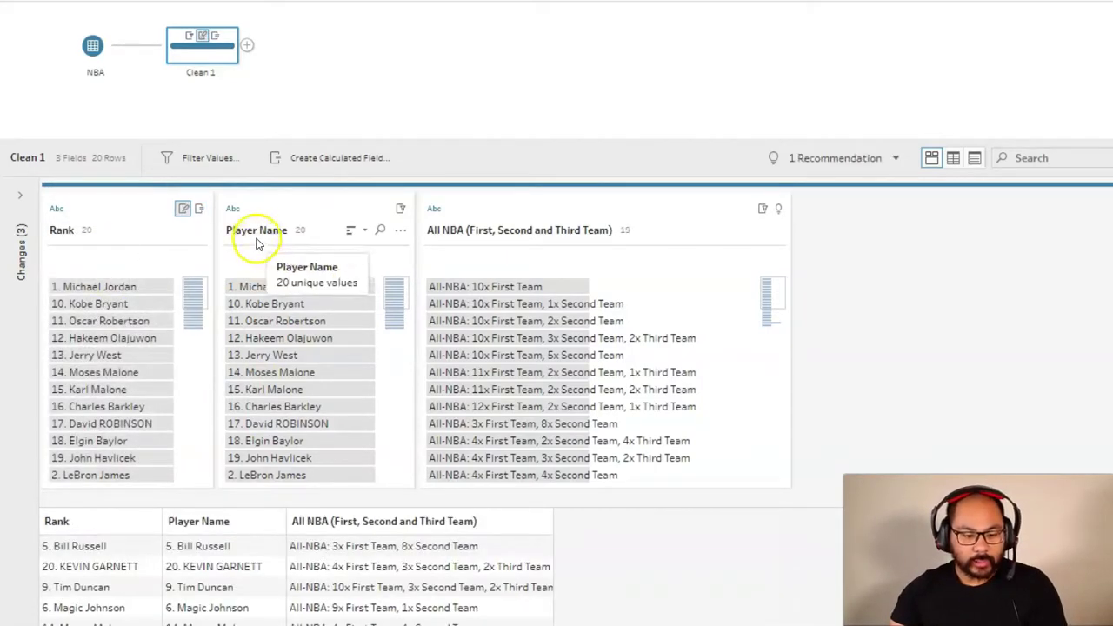
{"action": "left_click", "coordinate": [254, 237]}
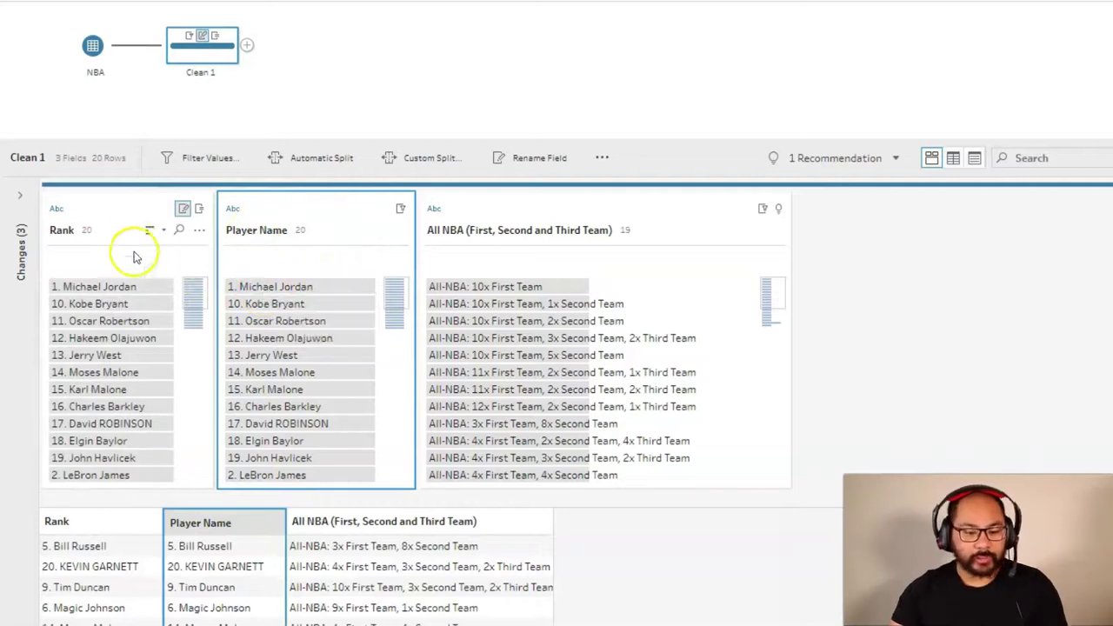
{"action": "left_click", "coordinate": [109, 222]}
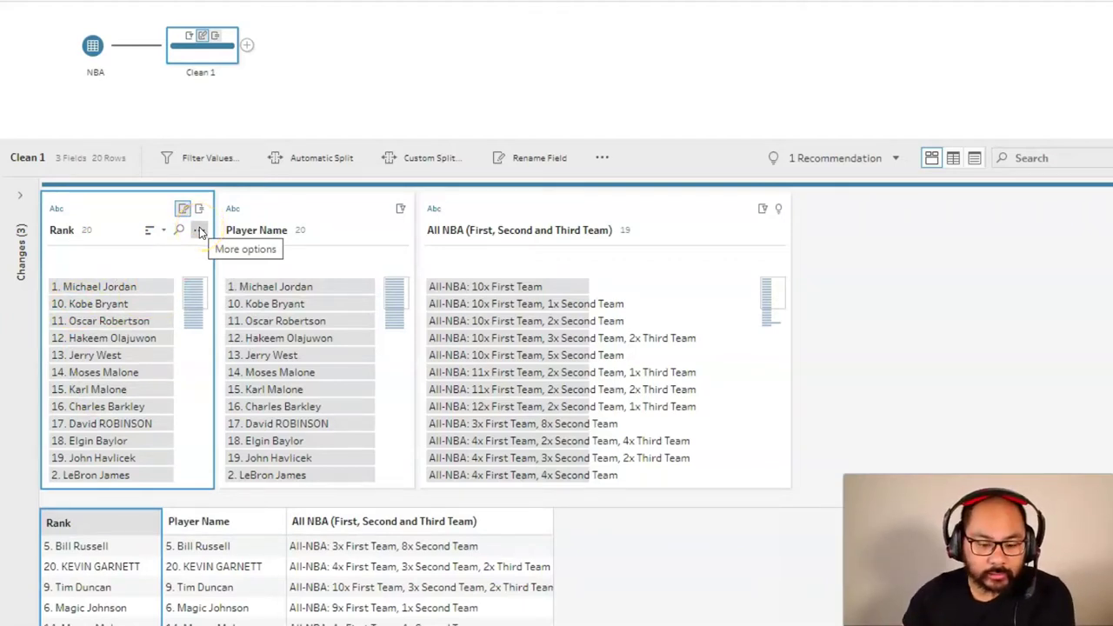
- Remove the letters from the Rank values
{"action": "left_click", "coordinate": [199, 230]}
{"action": "mouse_move", "coordinate": [212, 273]}
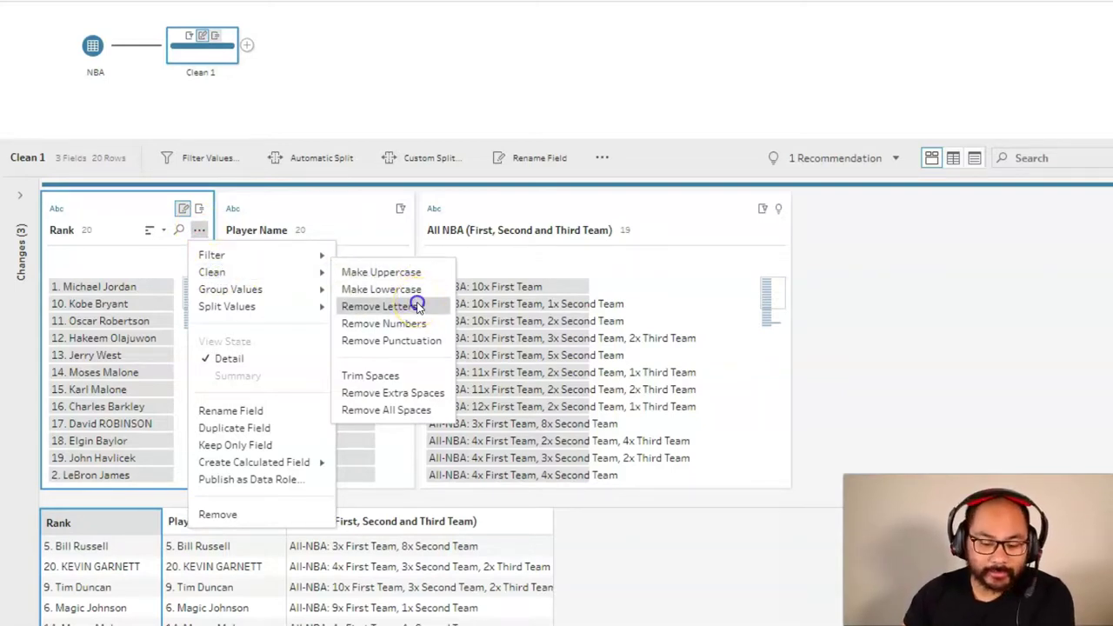
{"action": "left_click", "coordinate": [418, 307]}
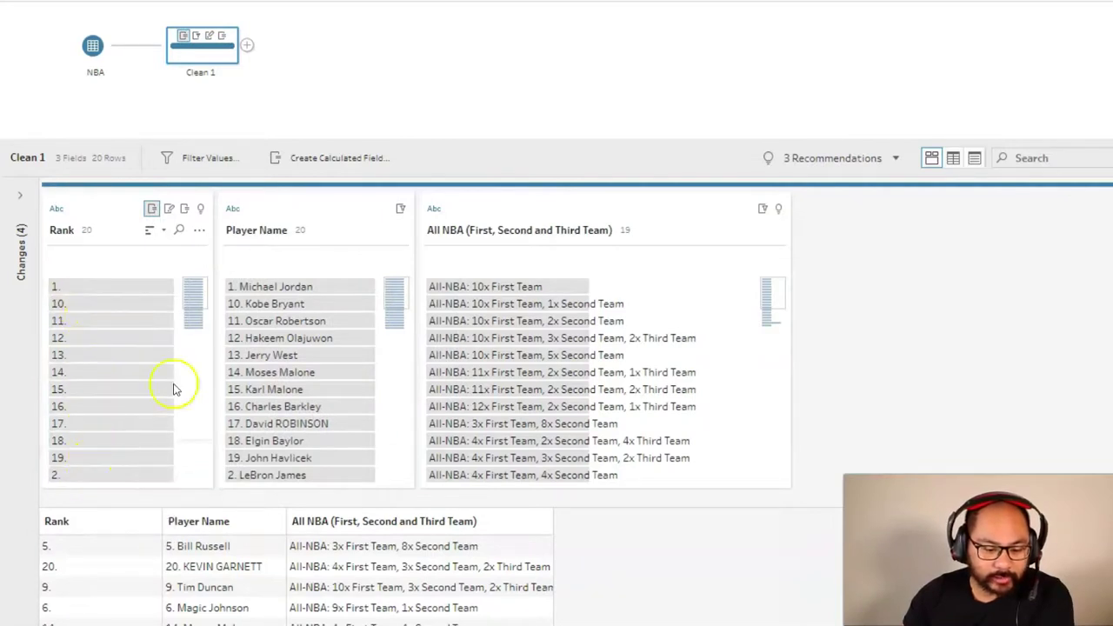
{"action": "scroll", "coordinate": [197, 305], "scroll_direction": "down", "scroll_amount": 3}
{"action": "scroll", "coordinate": [195, 317], "scroll_direction": "down", "scroll_amount": 1}
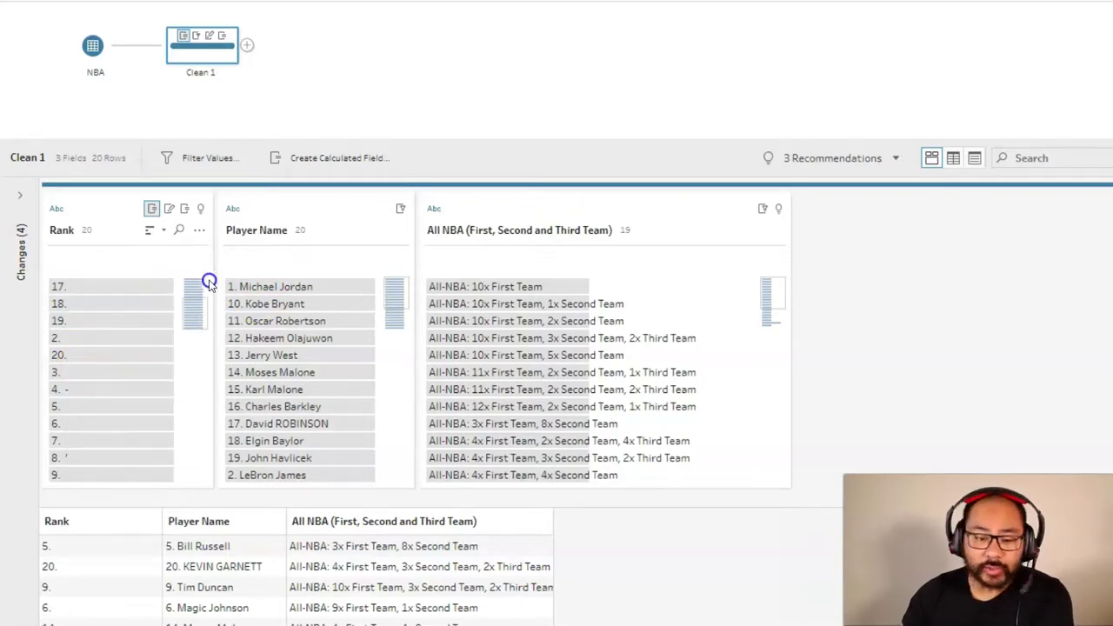
- Strip punctuation from Rank and change it to a Number (whole) field
{"action": "left_click", "coordinate": [200, 233]}
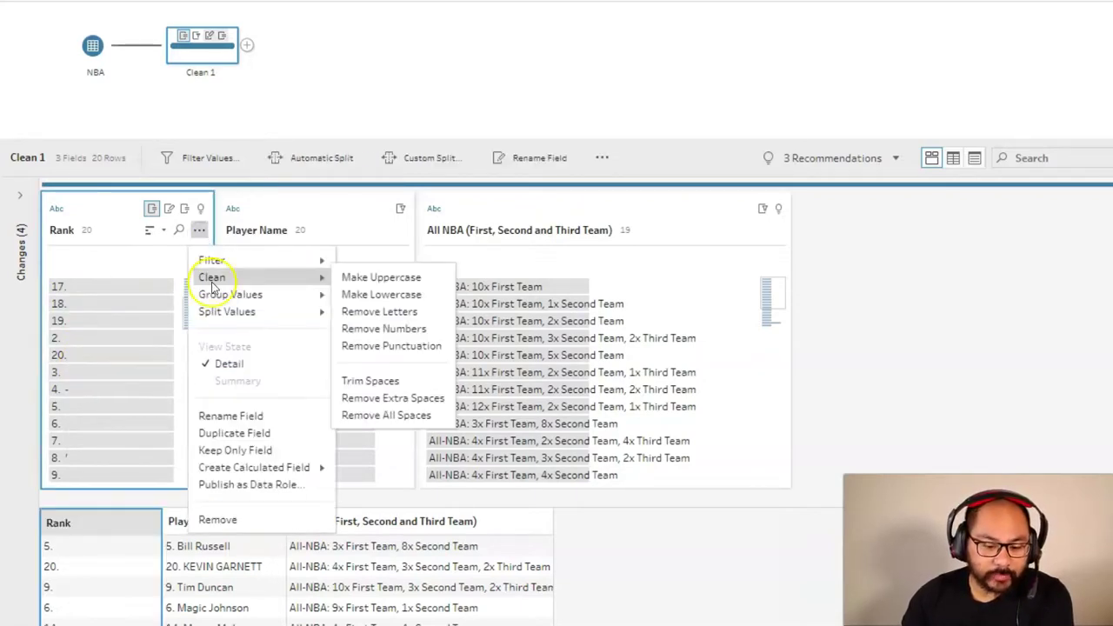
{"action": "left_click", "coordinate": [386, 345]}
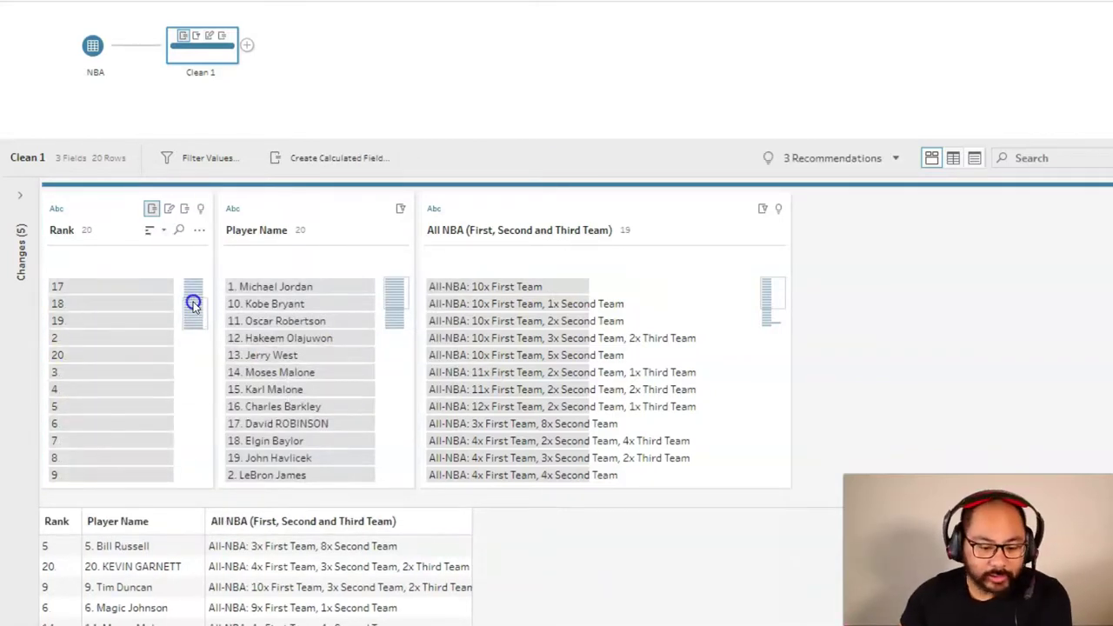
{"action": "left_click_drag", "start_coordinate": [193, 303], "coordinate": [193, 283]}
{"action": "left_click", "coordinate": [55, 210]}
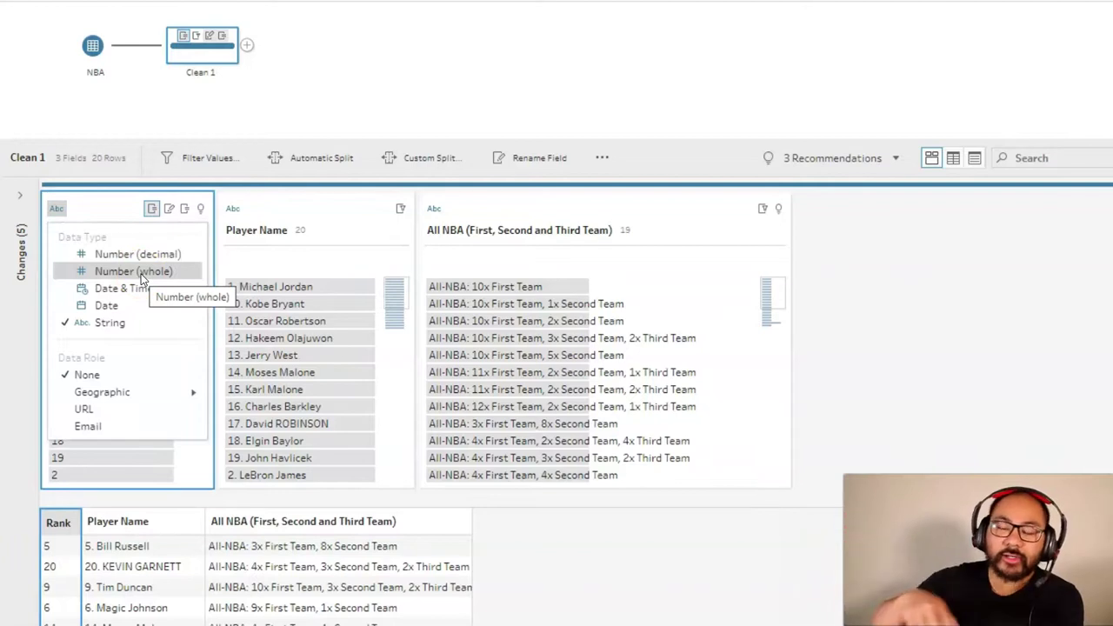
{"action": "left_click", "coordinate": [141, 271]}
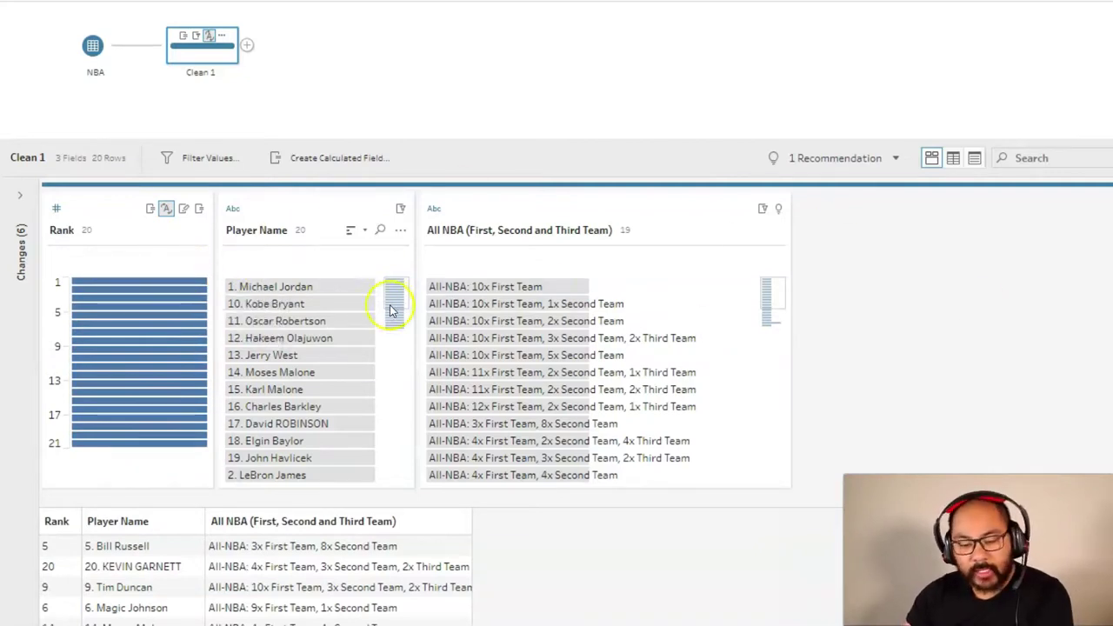
- Remove numbers and punctuation from the Player Name values
{"action": "scroll", "coordinate": [398, 301], "scroll_direction": "down", "scroll_amount": 2}
{"action": "scroll", "coordinate": [397, 307], "scroll_direction": "down", "scroll_amount": 2}
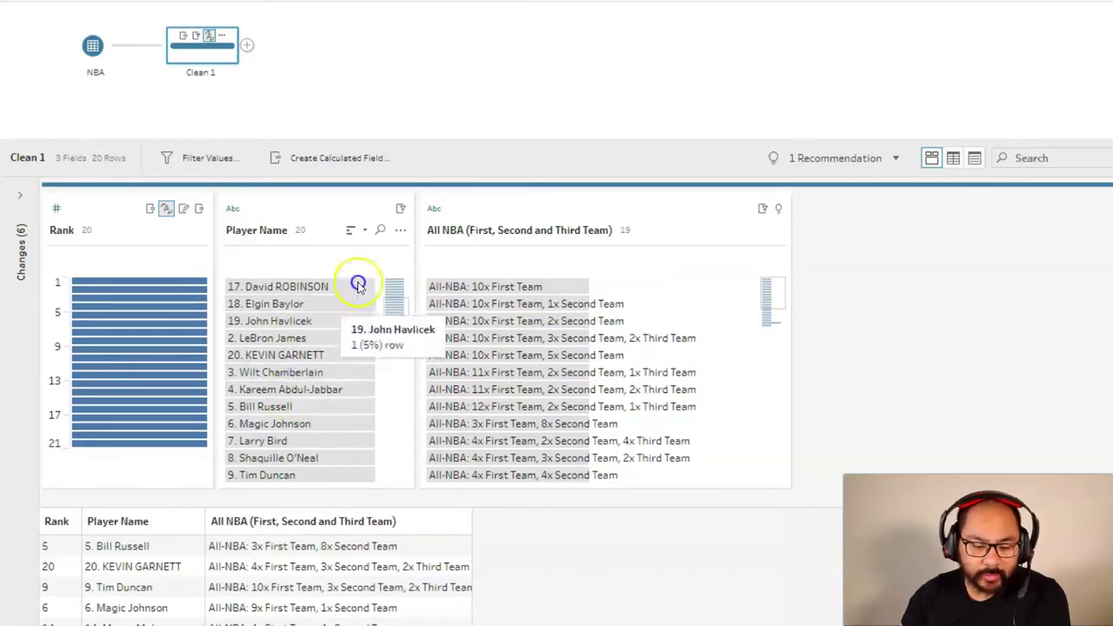
{"action": "left_click", "coordinate": [396, 232]}
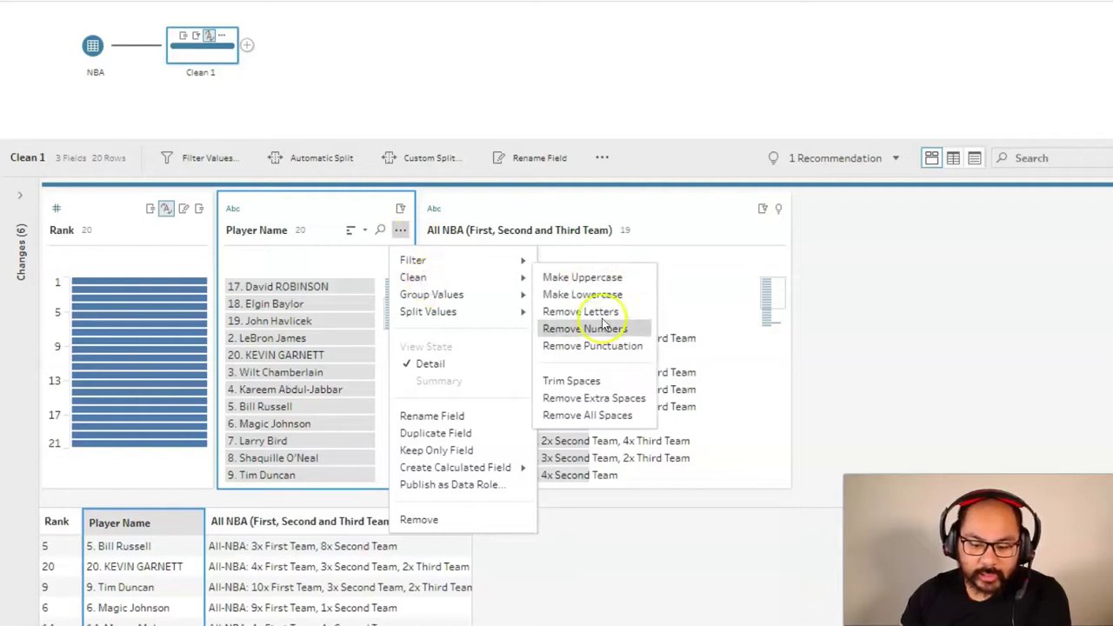
{"action": "mouse_move", "coordinate": [413, 277]}
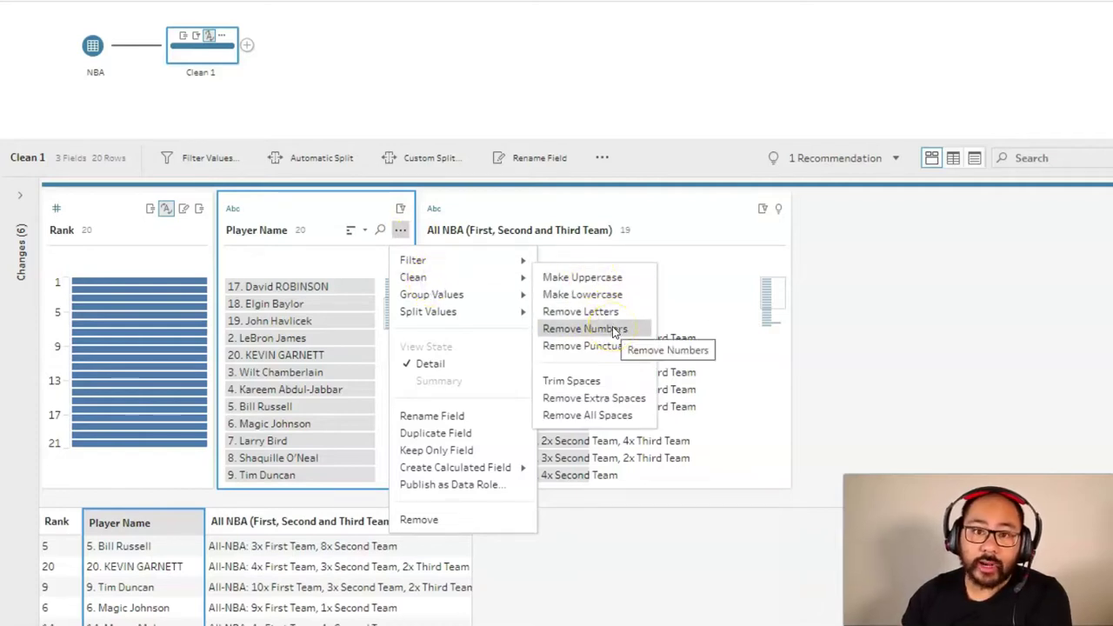
{"action": "left_click", "coordinate": [614, 330]}
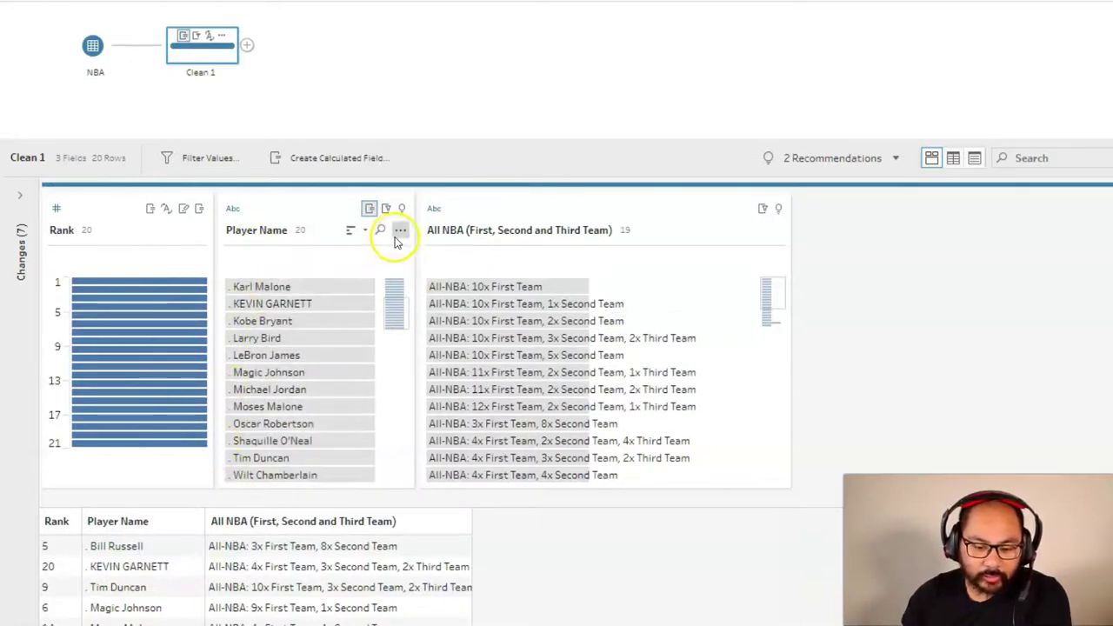
{"action": "left_click", "coordinate": [401, 231]}
{"action": "mouse_move", "coordinate": [414, 278]}
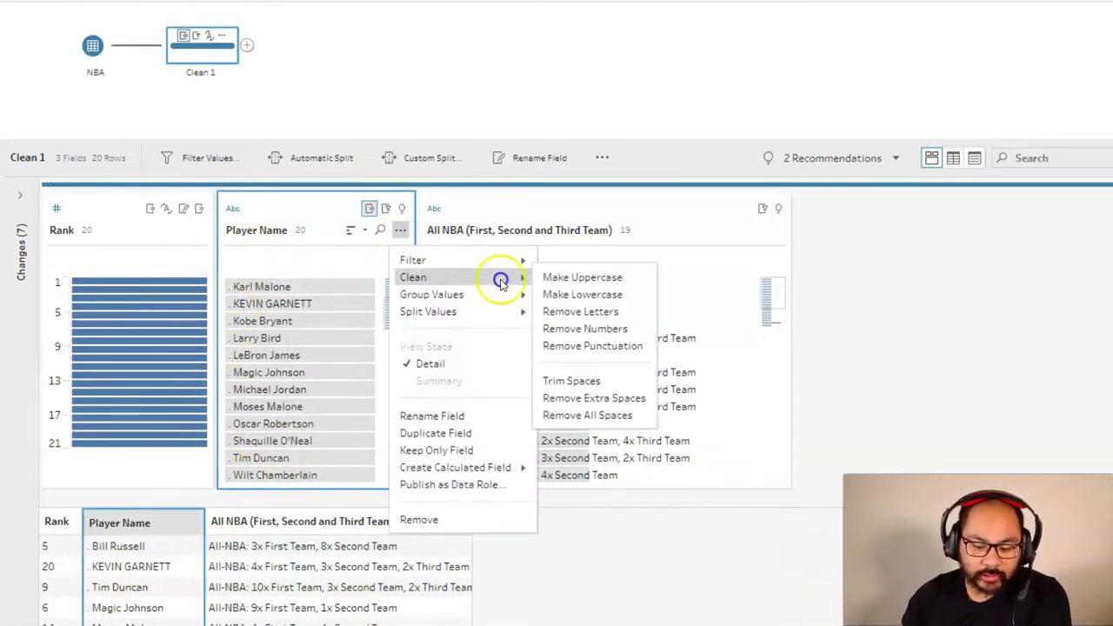
{"action": "left_click", "coordinate": [616, 346]}
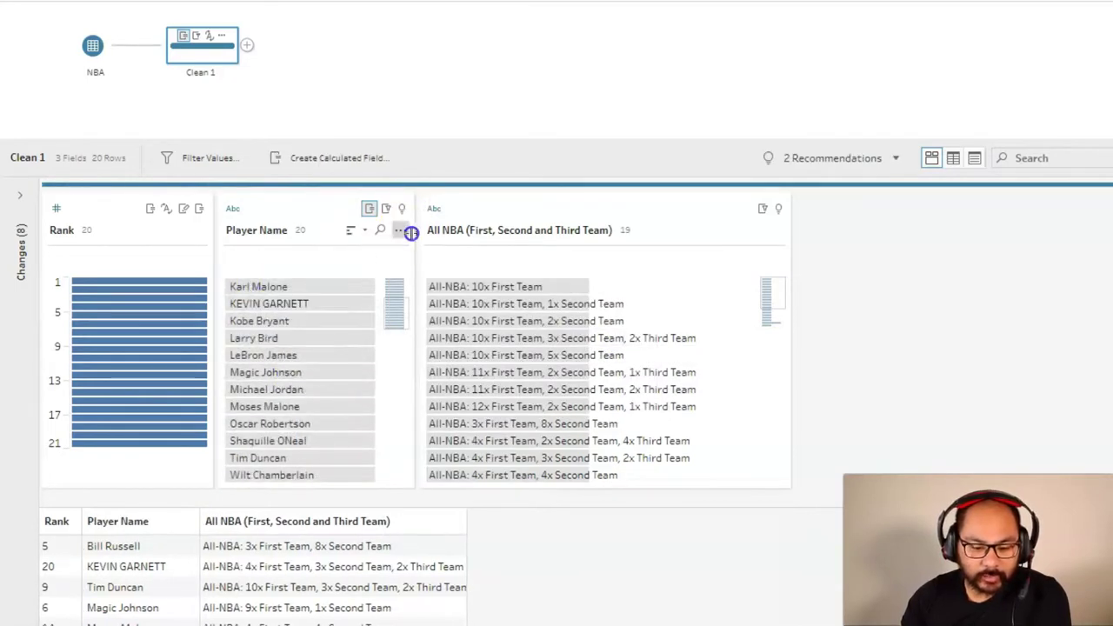
- Trim leading spaces from Player Name and make every name uppercase
{"action": "left_click", "coordinate": [403, 233]}
{"action": "mouse_move", "coordinate": [413, 278]}
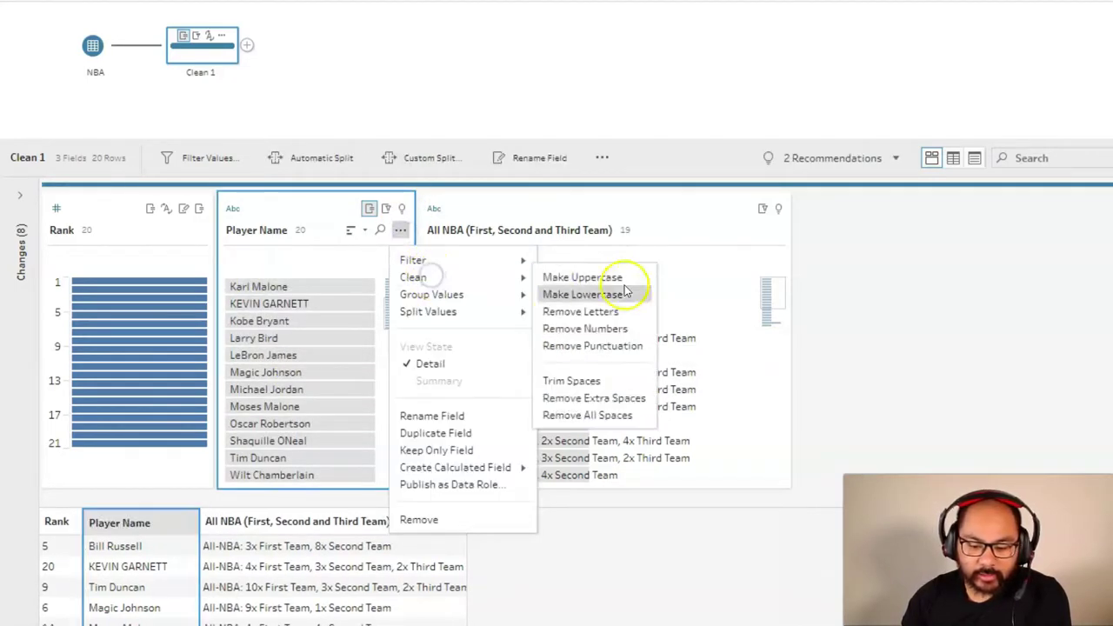
{"action": "left_click", "coordinate": [591, 383]}
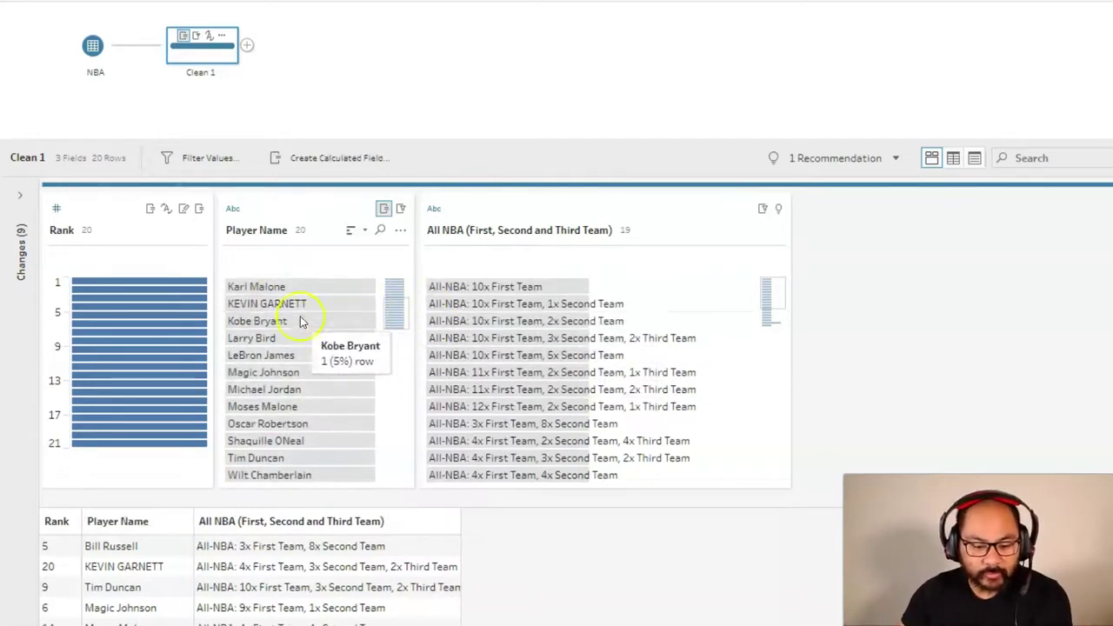
{"action": "left_click_drag", "start_coordinate": [405, 310], "coordinate": [400, 361]}
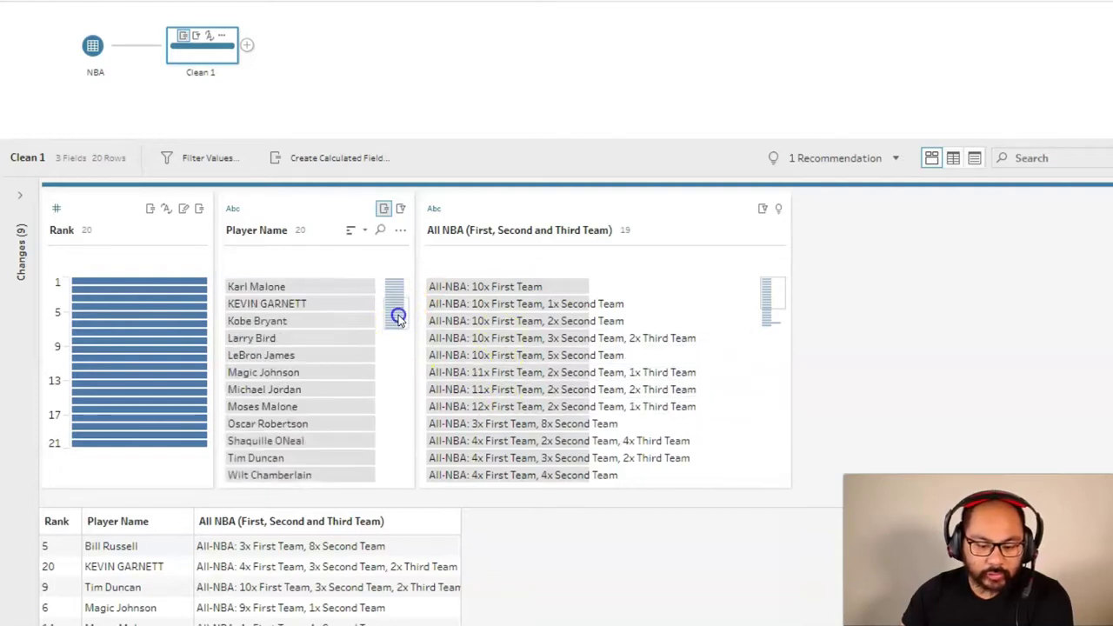
{"action": "left_click_drag", "start_coordinate": [397, 319], "coordinate": [397, 270]}
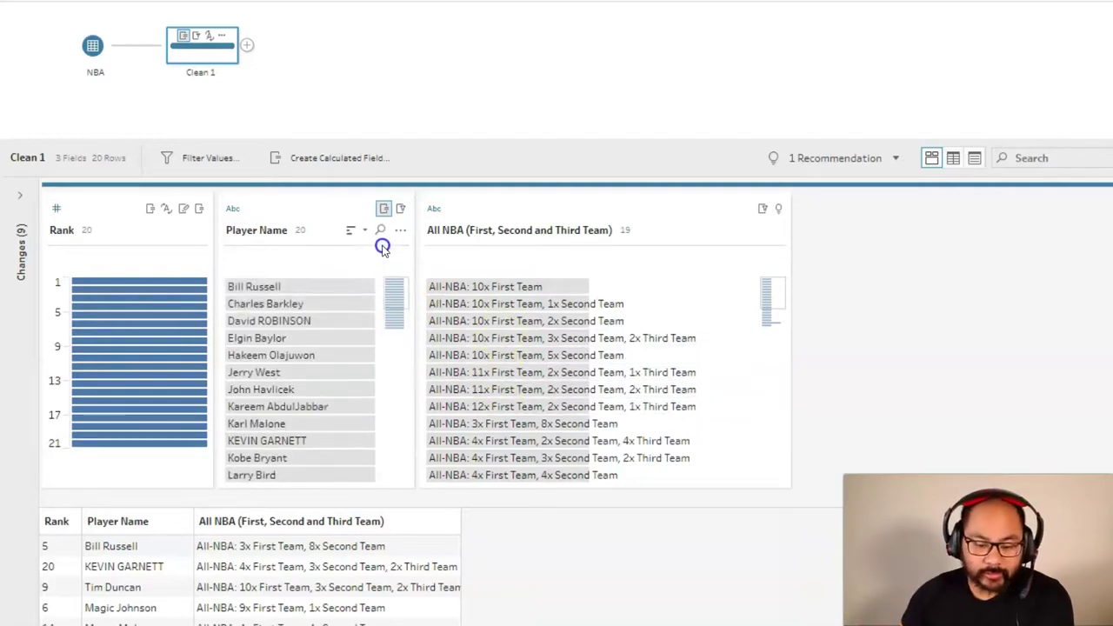
{"action": "left_click", "coordinate": [403, 233]}
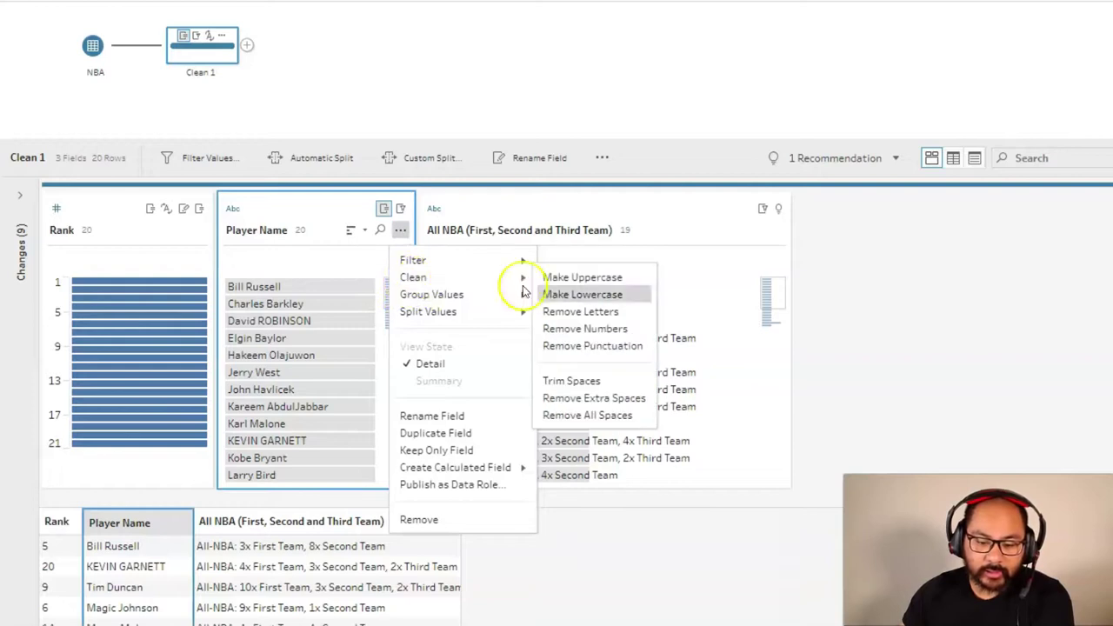
{"action": "left_click", "coordinate": [609, 278]}
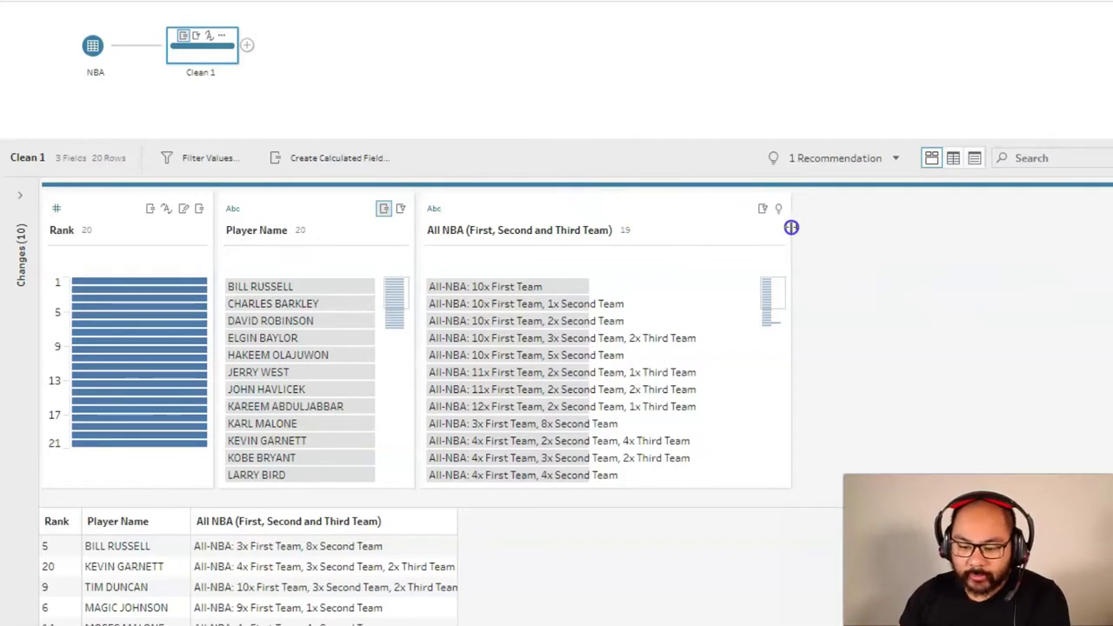
- Widen the All NBA card and apply Remove Letters to its values
{"action": "left_click_drag", "start_coordinate": [791, 227], "coordinate": [858, 231]}
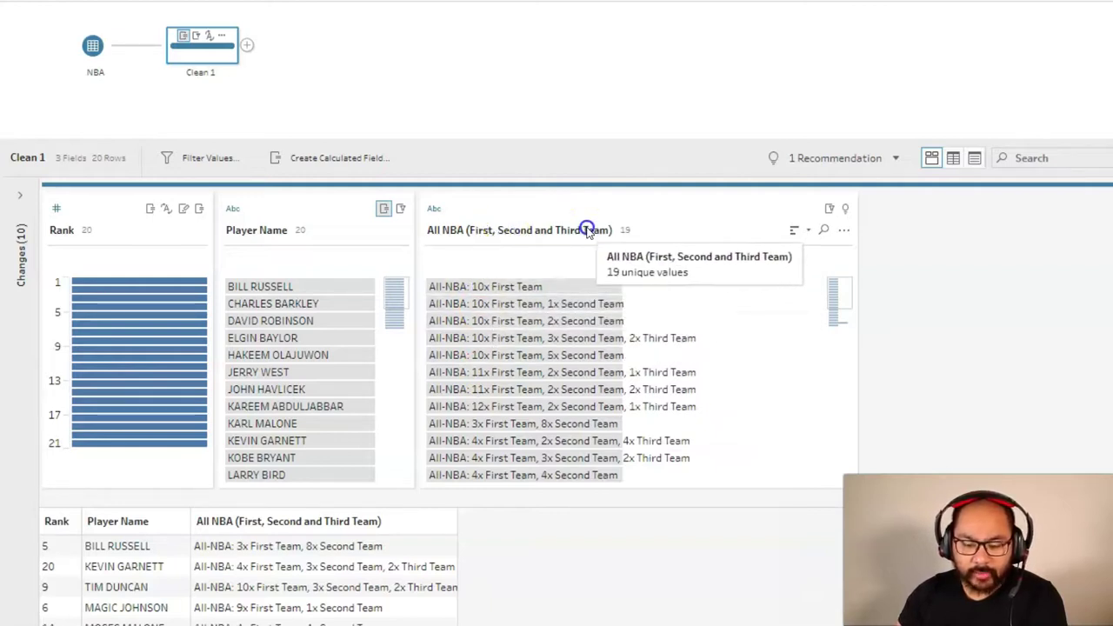
{"action": "left_click", "coordinate": [841, 228]}
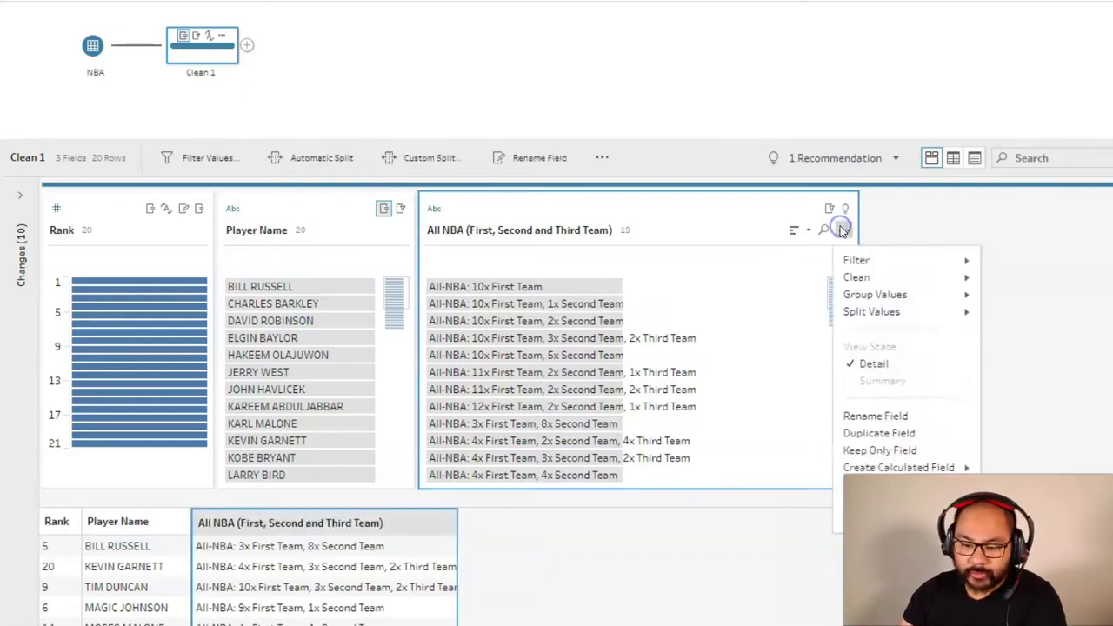
{"action": "left_click", "coordinate": [872, 279]}
{"action": "left_click", "coordinate": [1049, 315]}
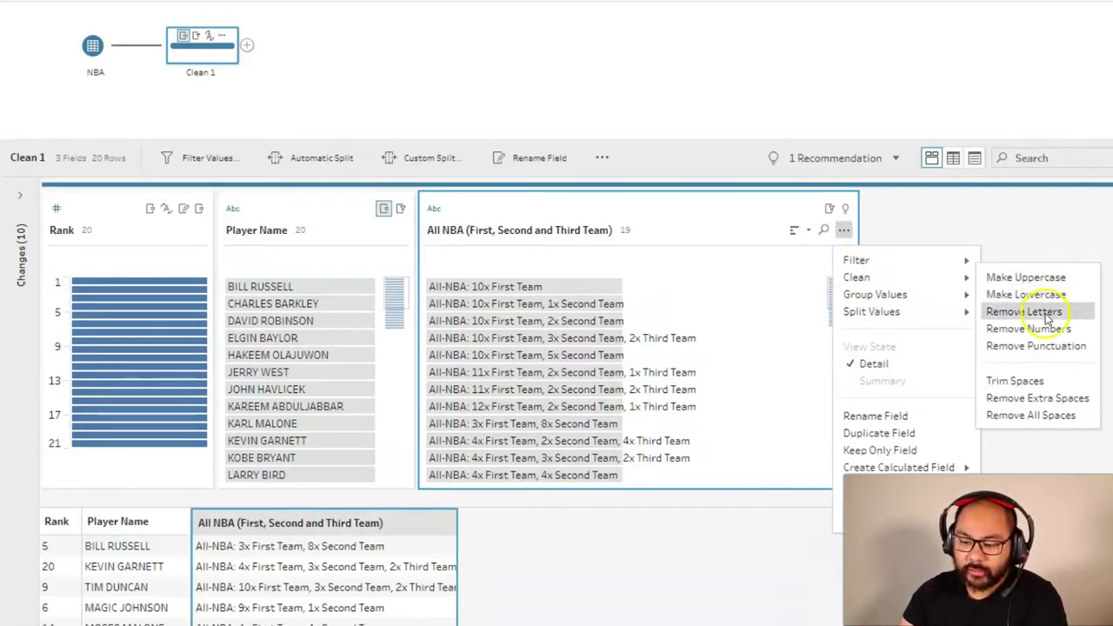
{"action": "left_click", "coordinate": [1048, 315]}
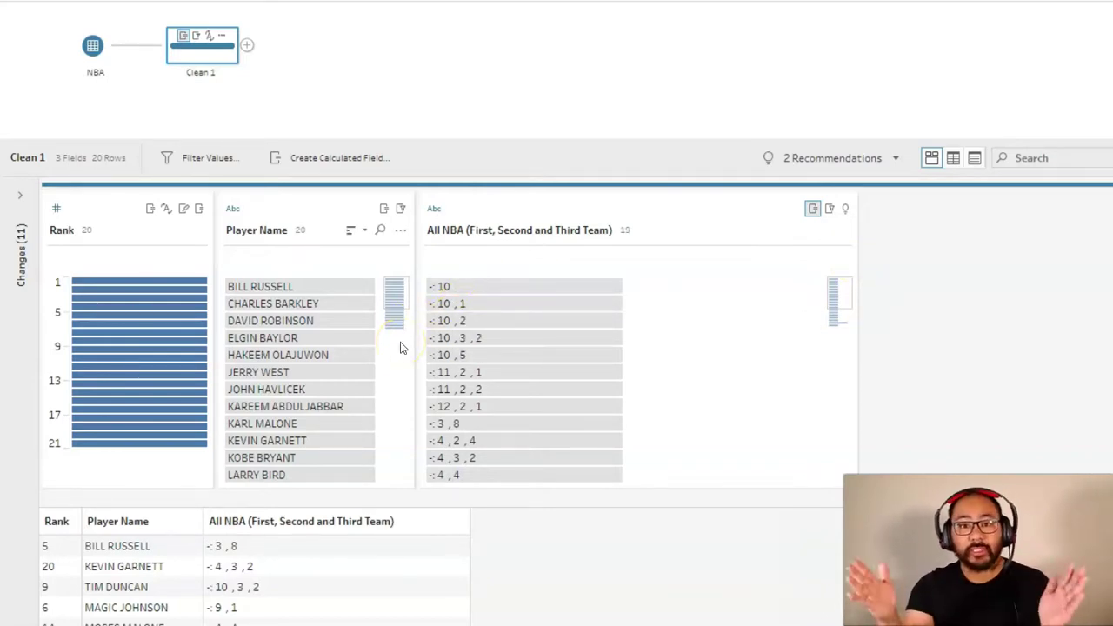
- Custom-split All NBA on a comma separator, splitting off all fields into three columns
{"action": "left_click", "coordinate": [883, 78]}
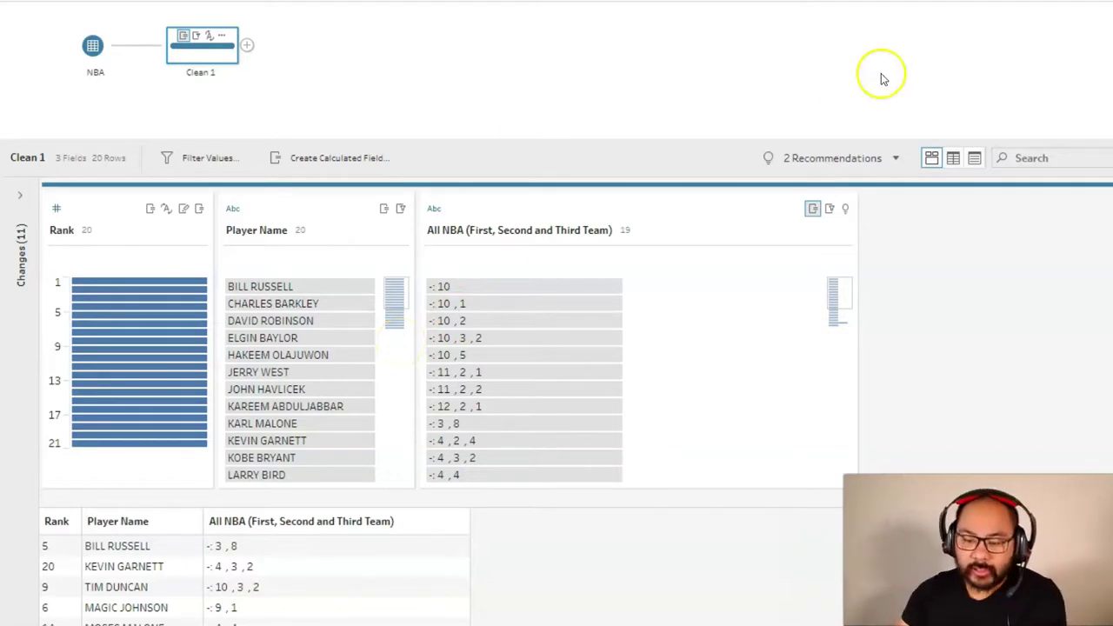
{"action": "left_click_drag", "start_coordinate": [858, 227], "coordinate": [663, 236]}
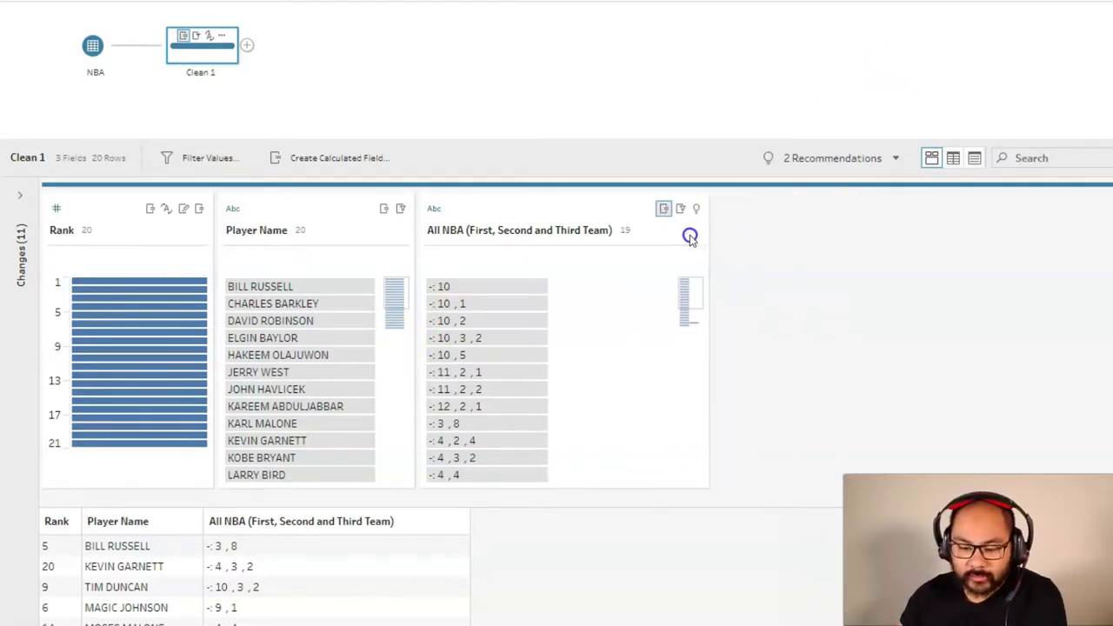
{"action": "left_click", "coordinate": [645, 229]}
{"action": "mouse_move", "coordinate": [674, 312]}
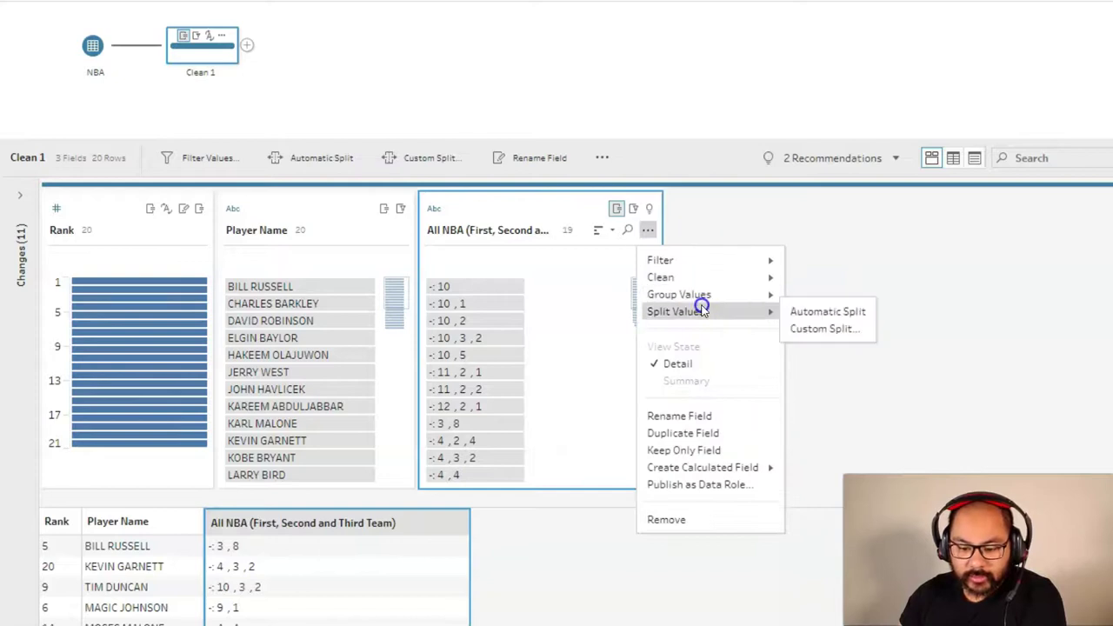
{"action": "left_click", "coordinate": [855, 328]}
{"action": "left_click", "coordinate": [855, 328]}
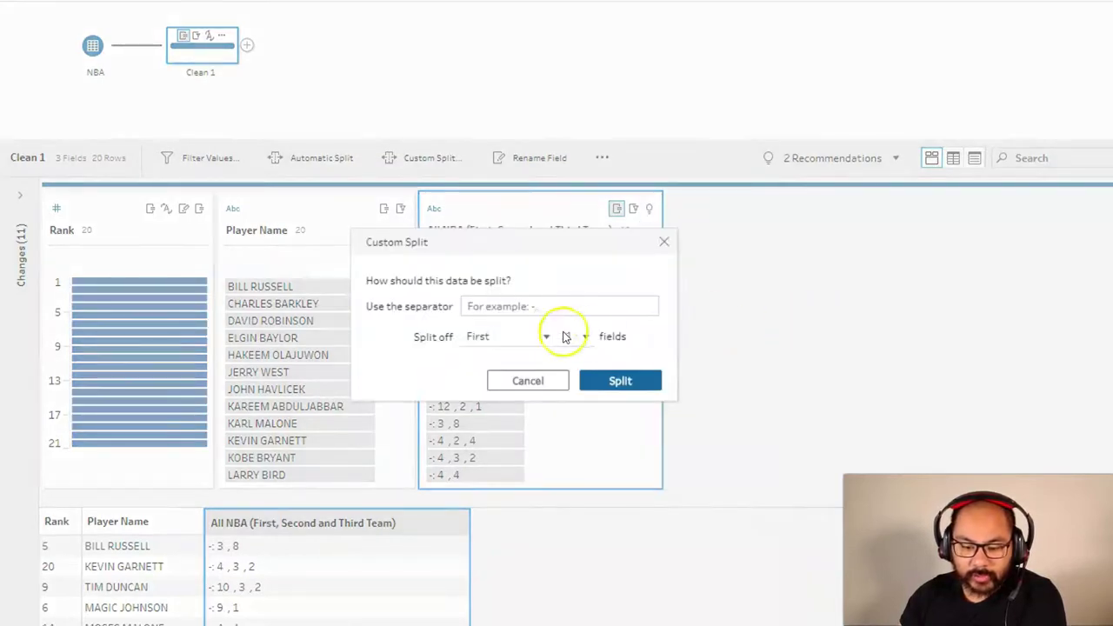
{"action": "left_click", "coordinate": [546, 309]}
{"action": "type", "text": ","}
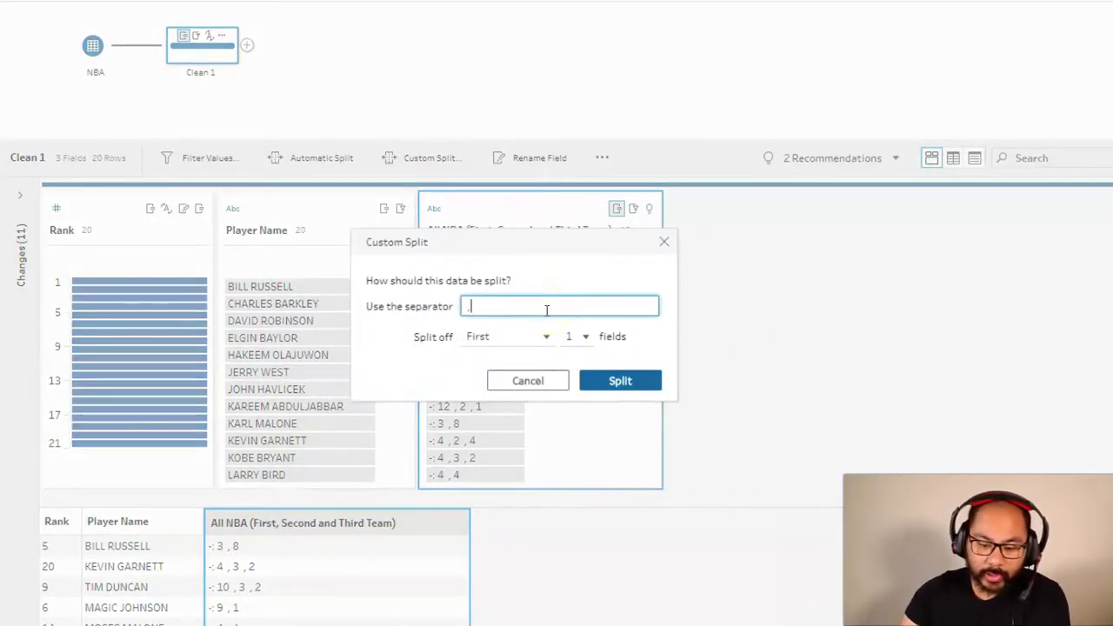
{"action": "left_click", "coordinate": [543, 338]}
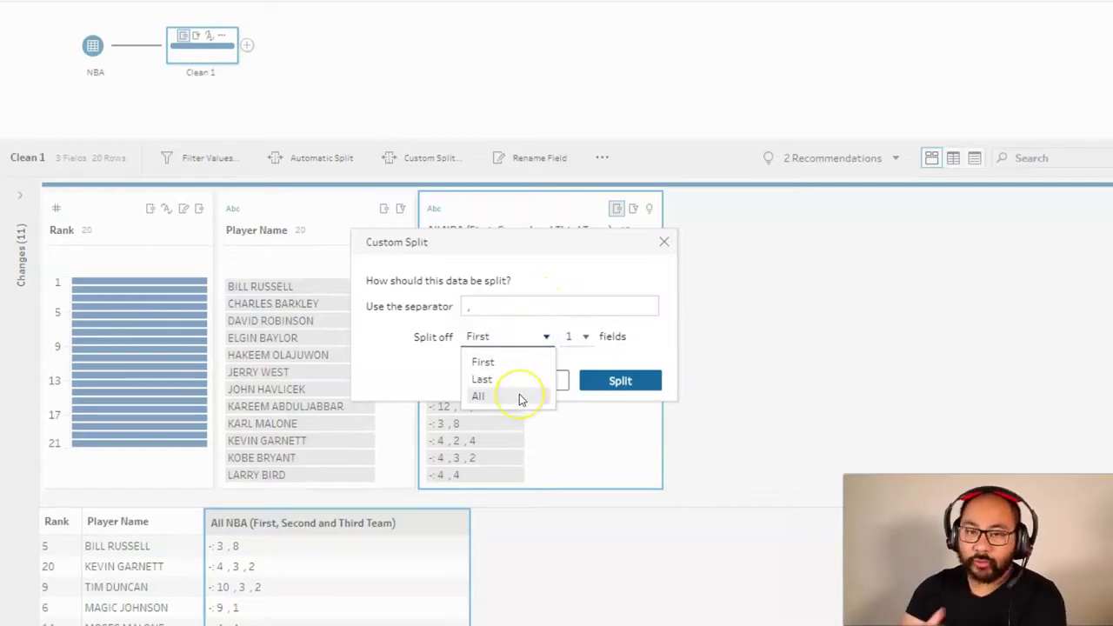
{"action": "left_click", "coordinate": [519, 396]}
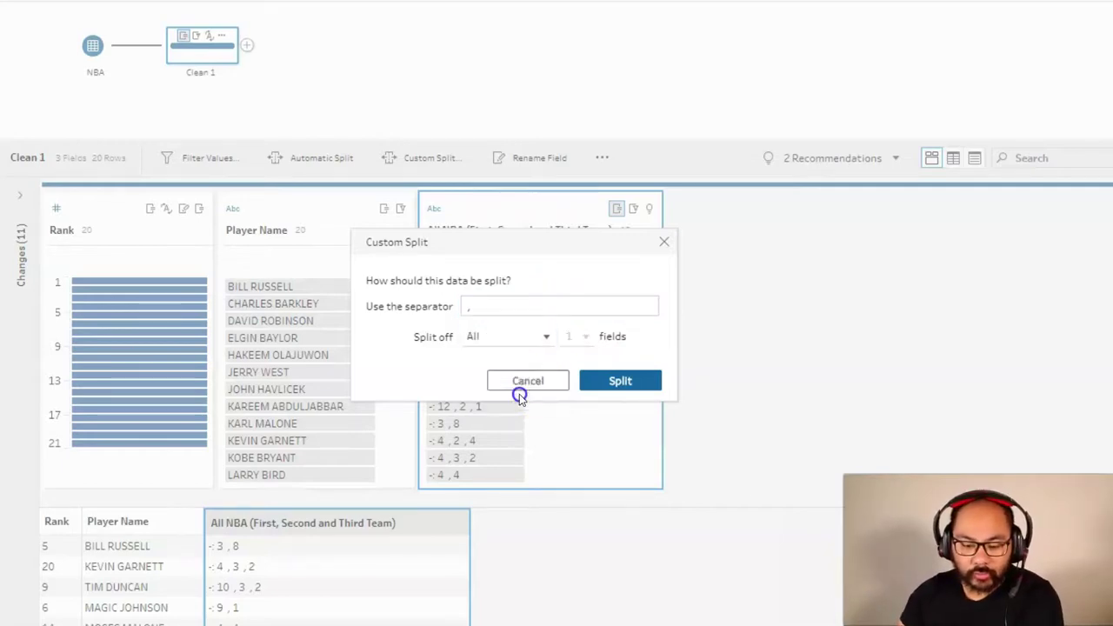
{"action": "left_click", "coordinate": [628, 389]}
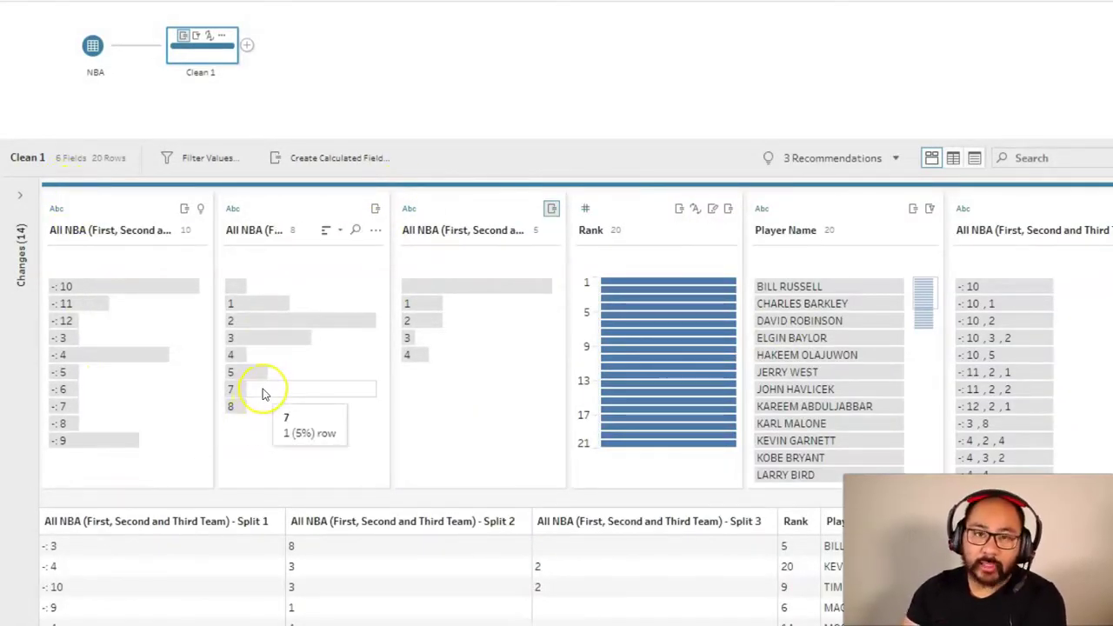
{"action": "mouse_move", "coordinate": [126, 366]}
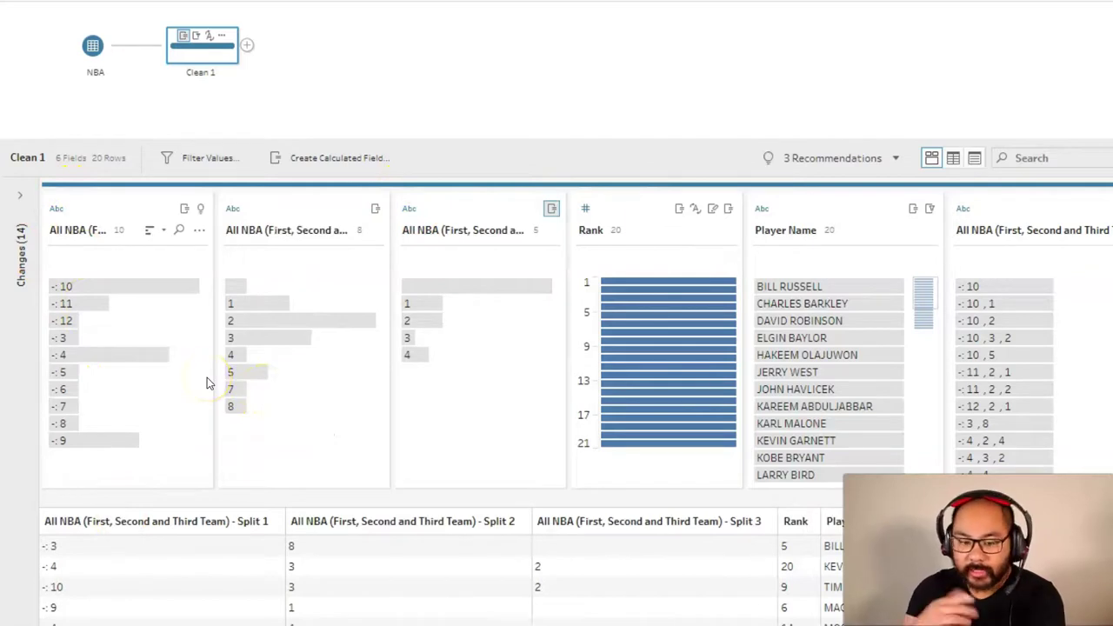
- Remove punctuation from the first split column and make it Number (whole)
{"action": "left_click", "coordinate": [199, 229]}
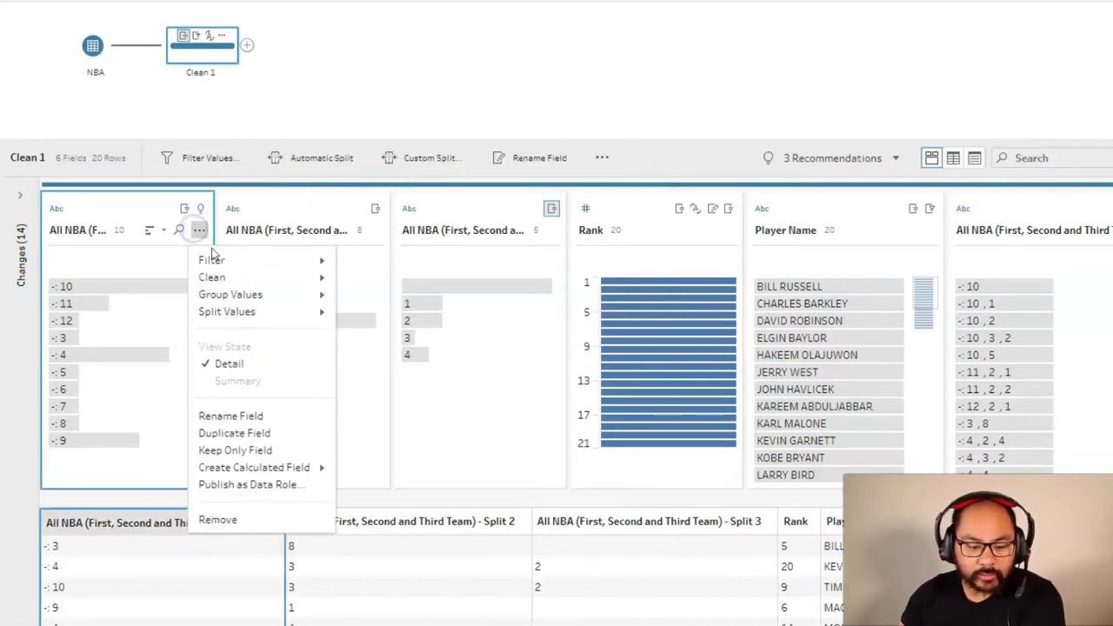
{"action": "left_click", "coordinate": [231, 278]}
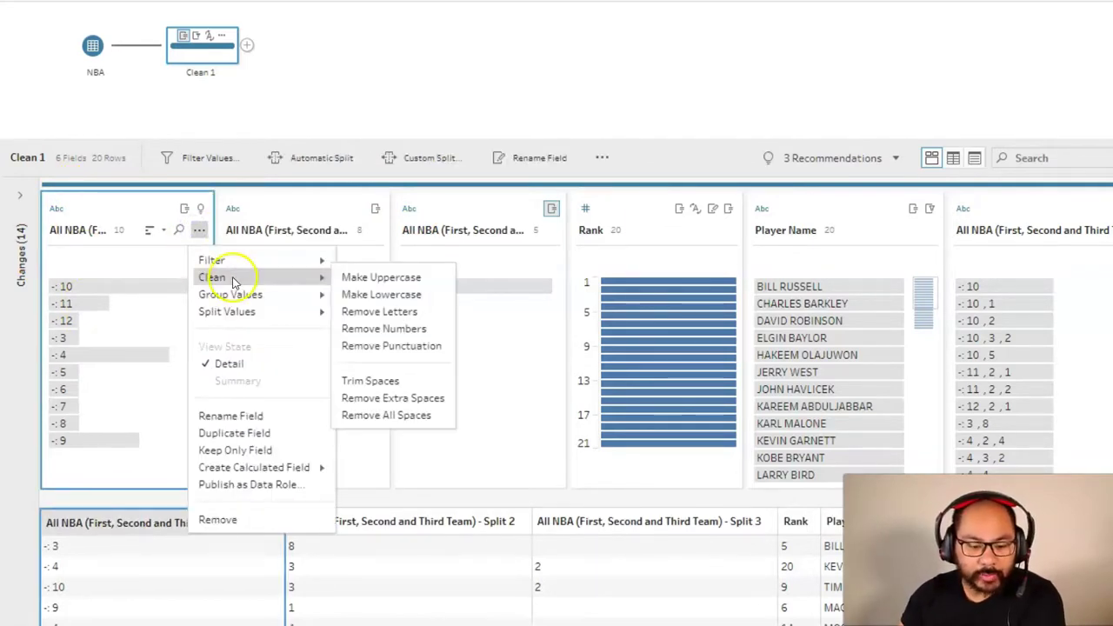
{"action": "left_click", "coordinate": [358, 345]}
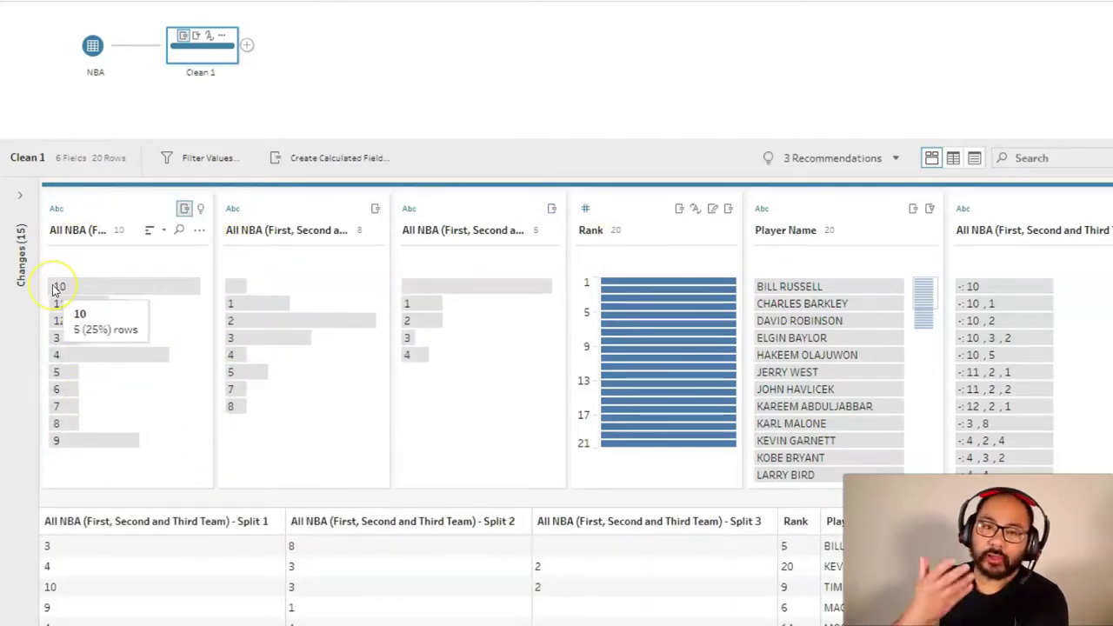
{"action": "left_click", "coordinate": [56, 209]}
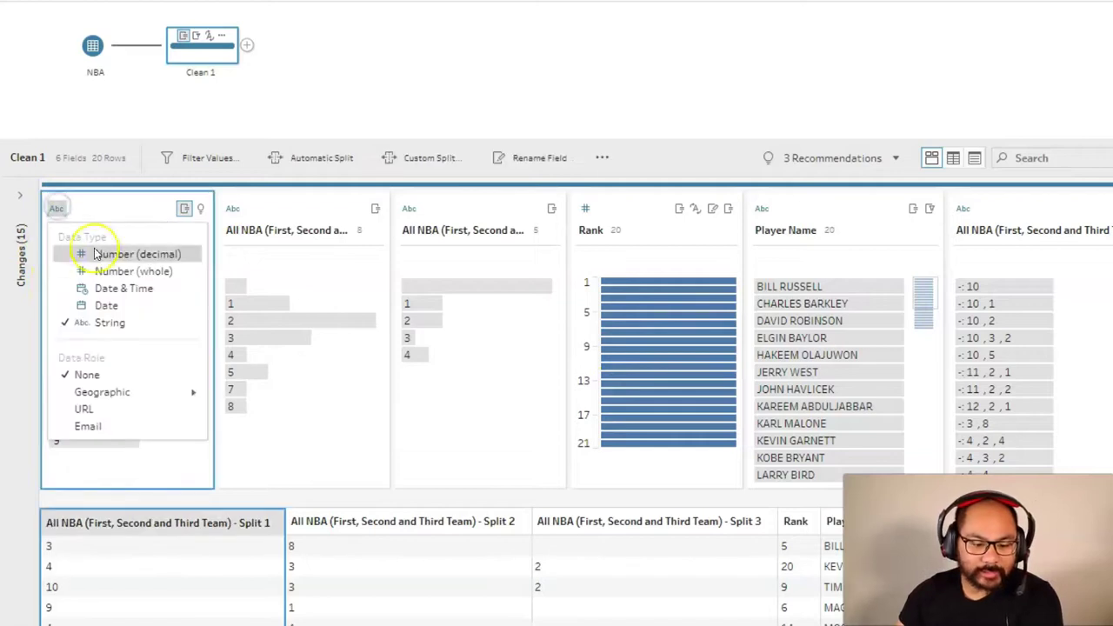
{"action": "left_click", "coordinate": [141, 274]}
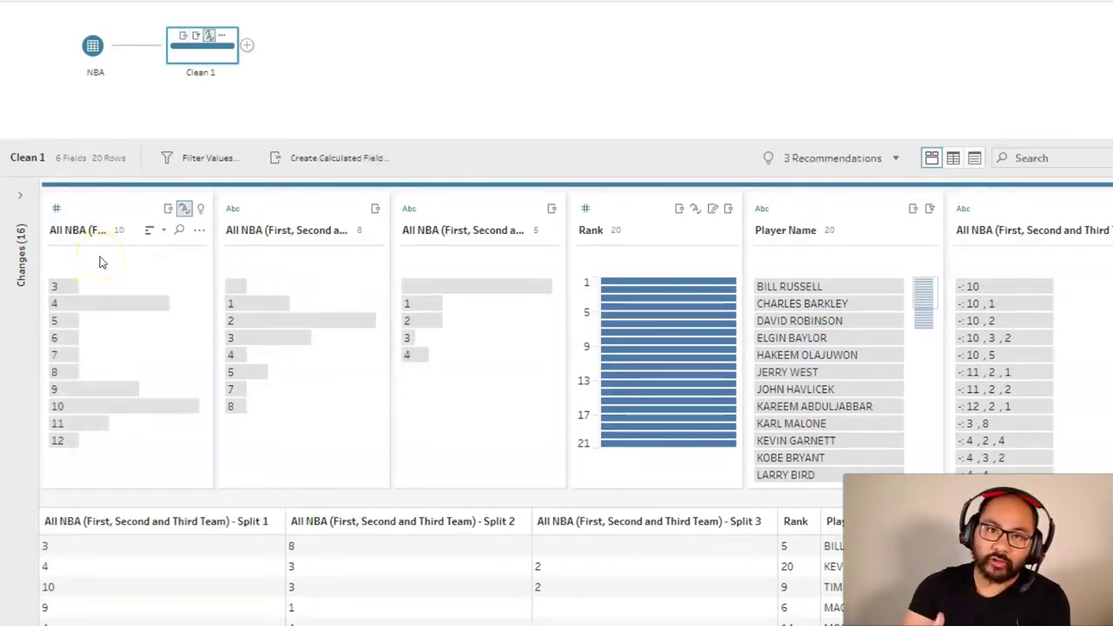
- Set the second and third split columns to Number (whole)
{"action": "left_click", "coordinate": [288, 207]}
{"action": "left_click", "coordinate": [234, 210]}
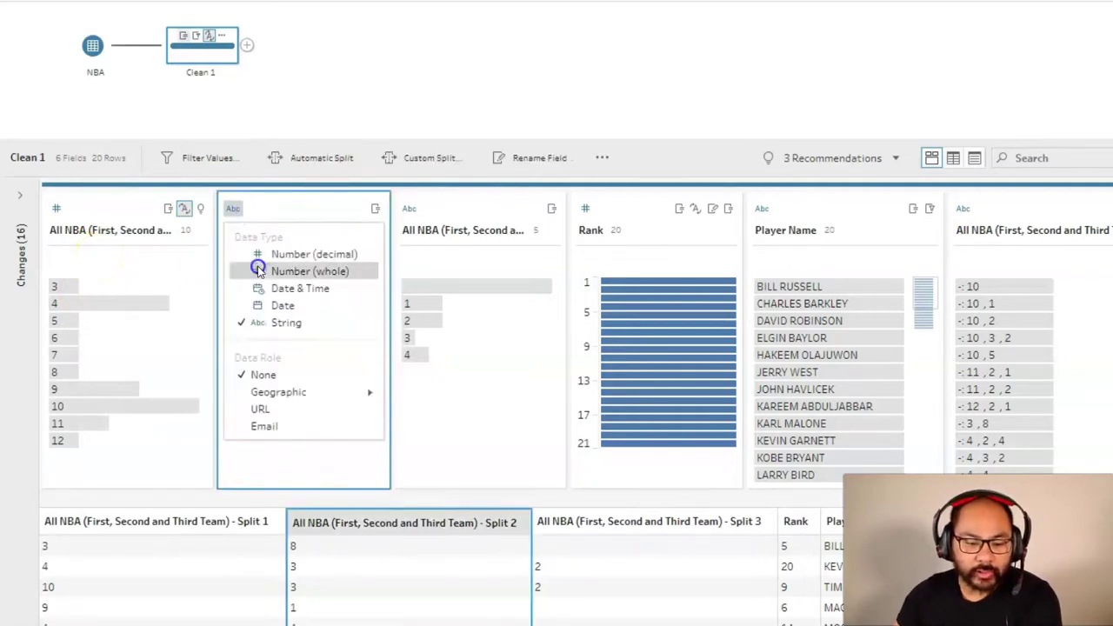
{"action": "left_click", "coordinate": [274, 271]}
{"action": "left_click", "coordinate": [410, 209]}
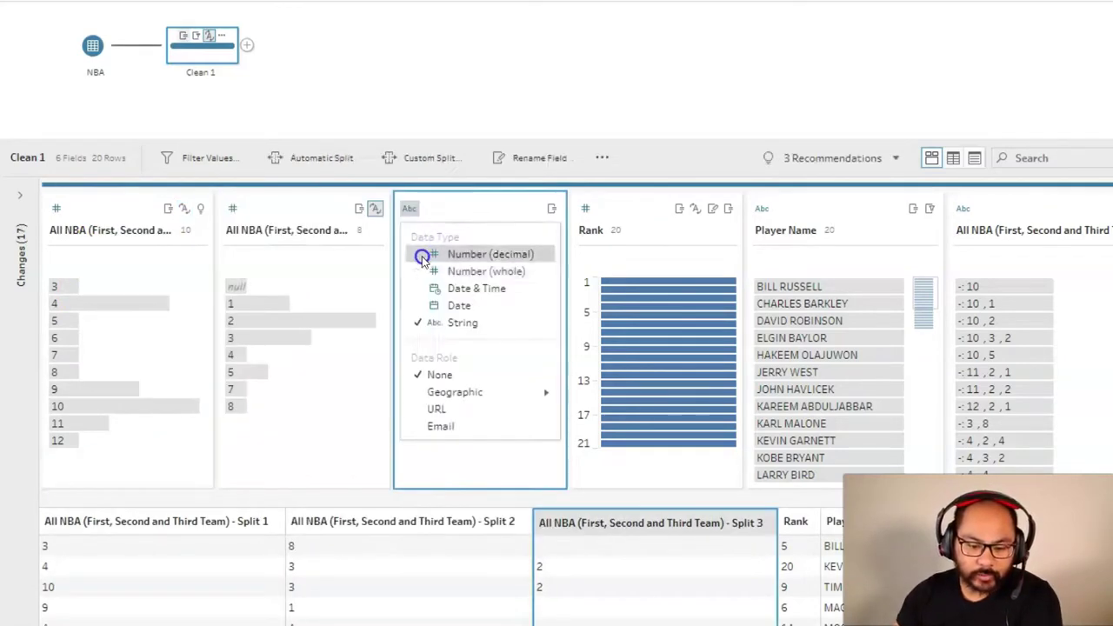
{"action": "left_click", "coordinate": [452, 271]}
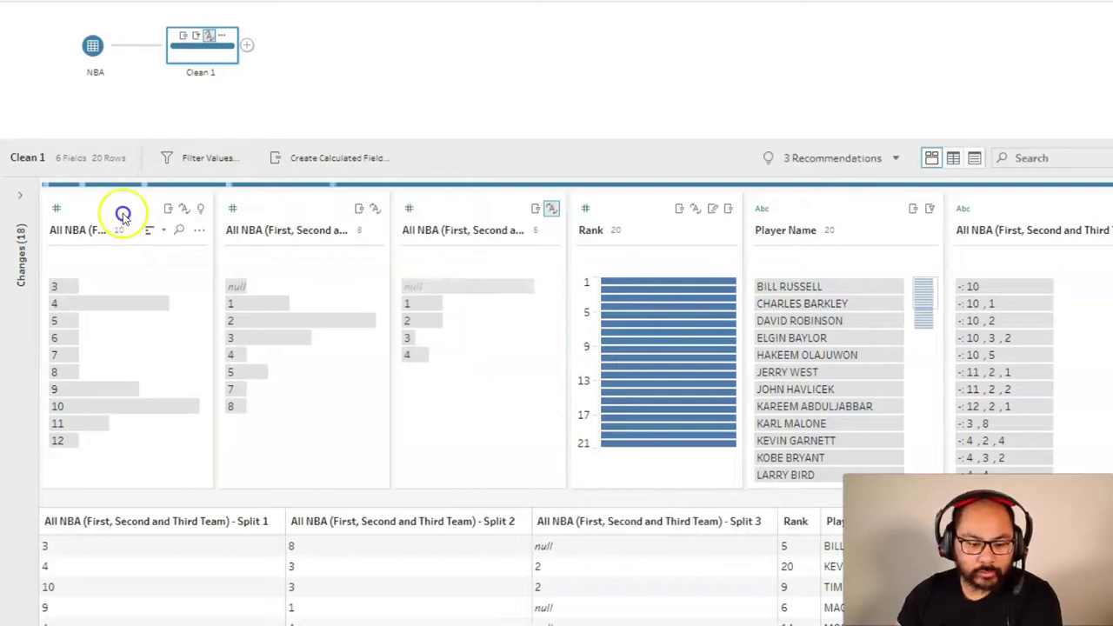
- Rename the three split columns First Team, Second Team and Third Team
{"action": "double_click", "coordinate": [76, 231]}
{"action": "type", "text": "First Tea"}
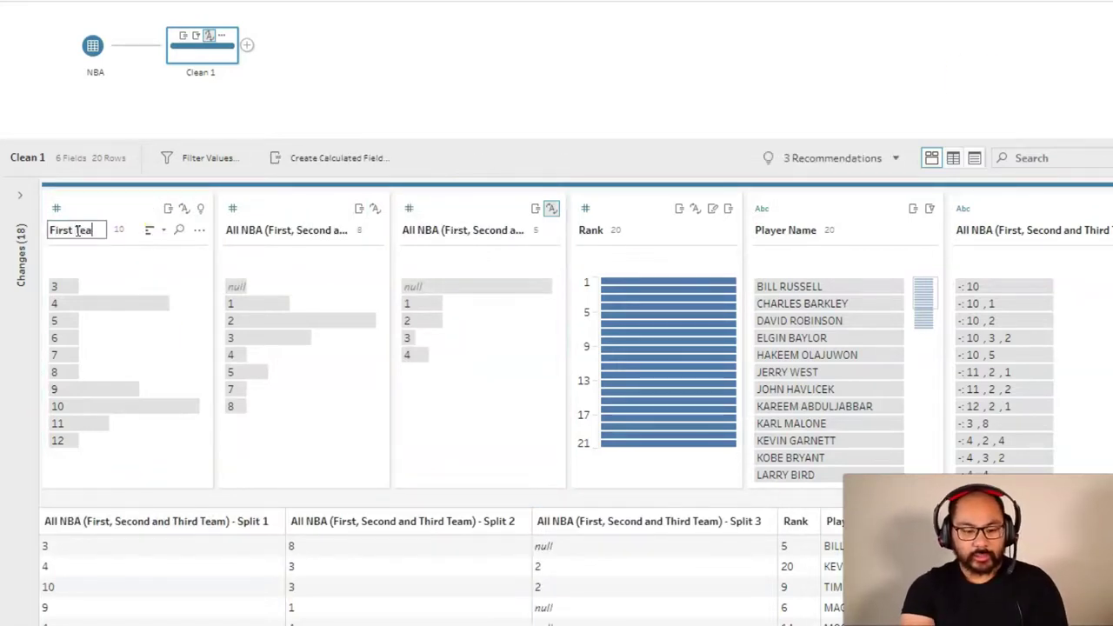
{"action": "type", "text": "m"}
{"action": "key", "text": "Return"}
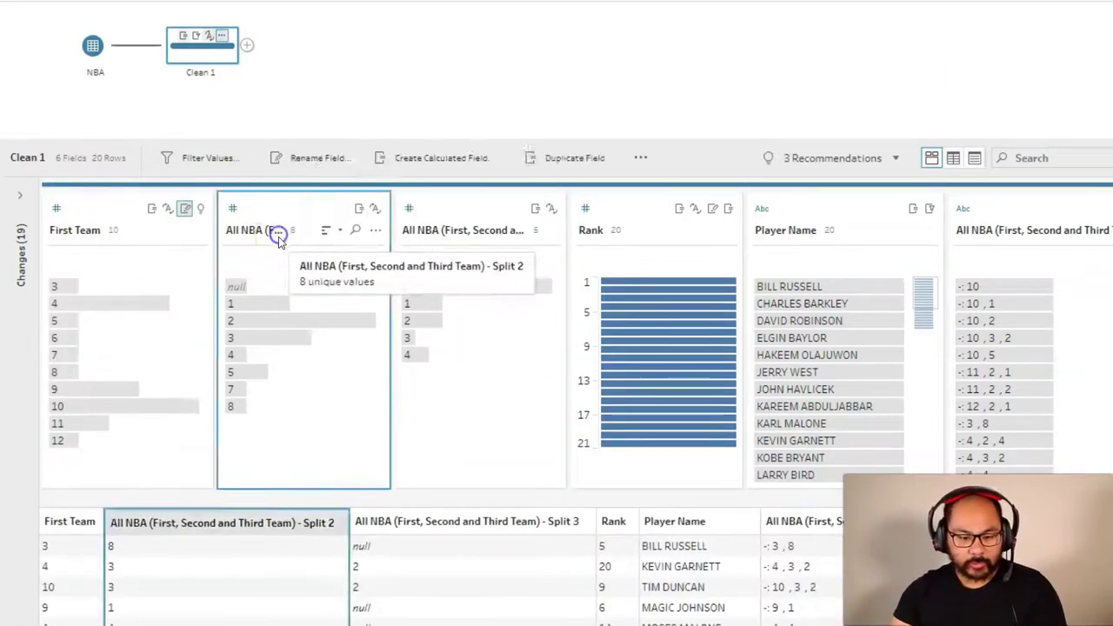
{"action": "double_click", "coordinate": [273, 231]}
{"action": "type", "text": "econd Team"}
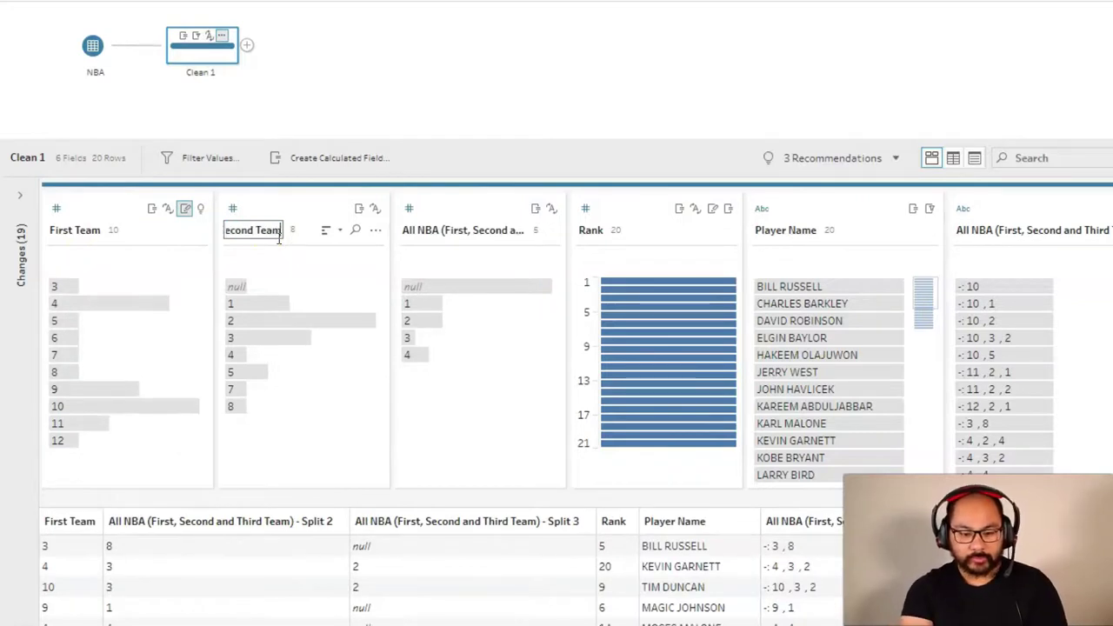
{"action": "key", "text": "Return"}
{"action": "double_click", "coordinate": [438, 229]}
{"action": "type", "text": "Third Team"}
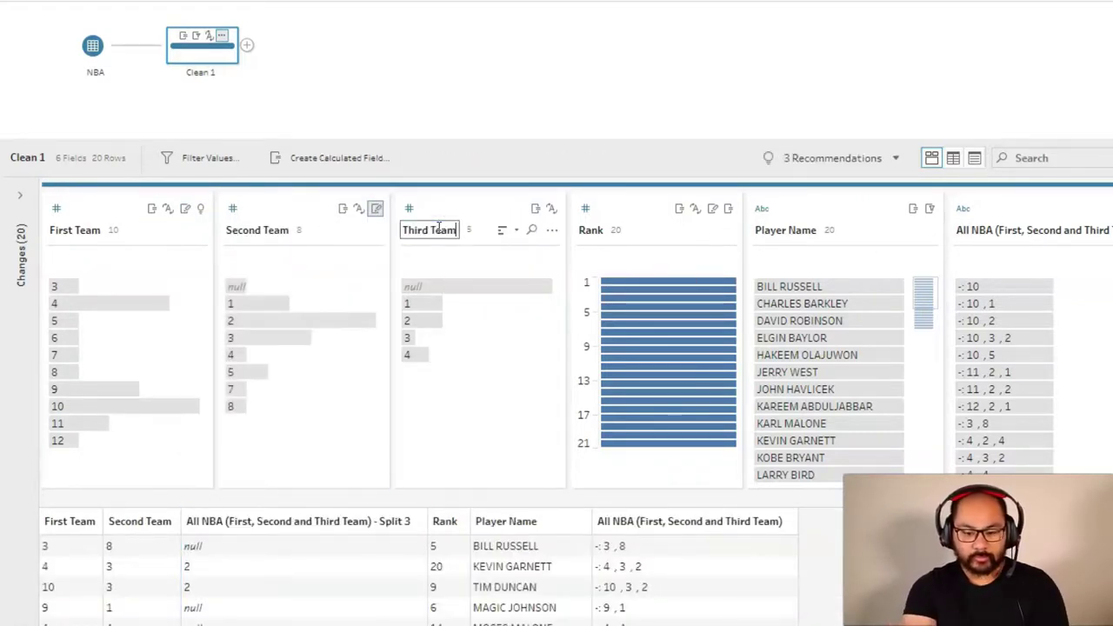
{"action": "key", "text": "Return"}
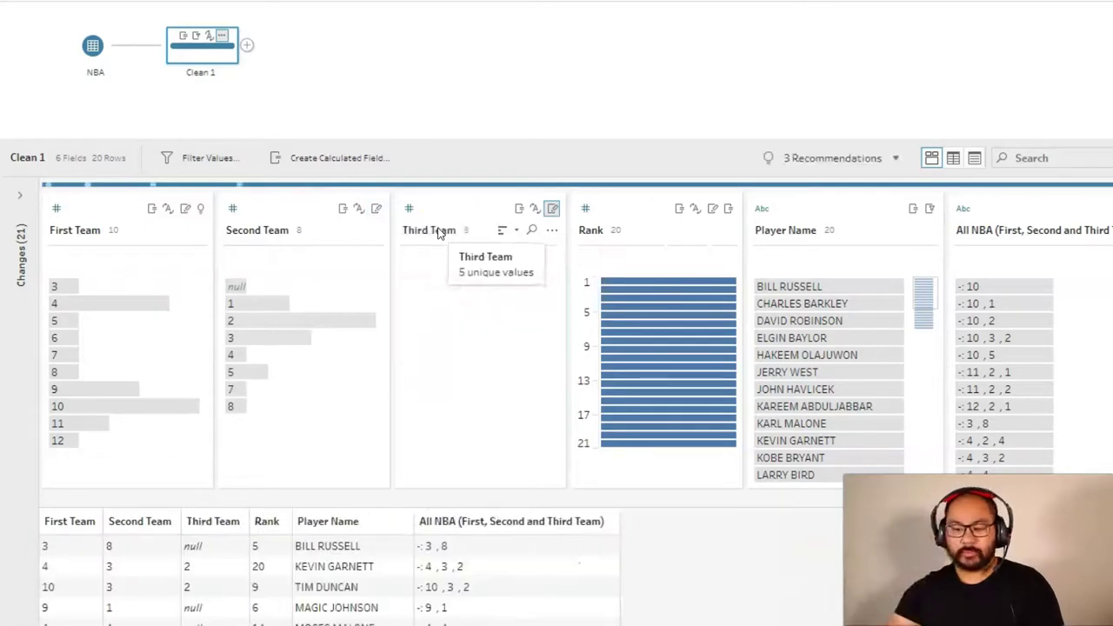
- Remove the original All NBA column and move the three team columns after Player Name
{"action": "left_click", "coordinate": [1039, 207]}
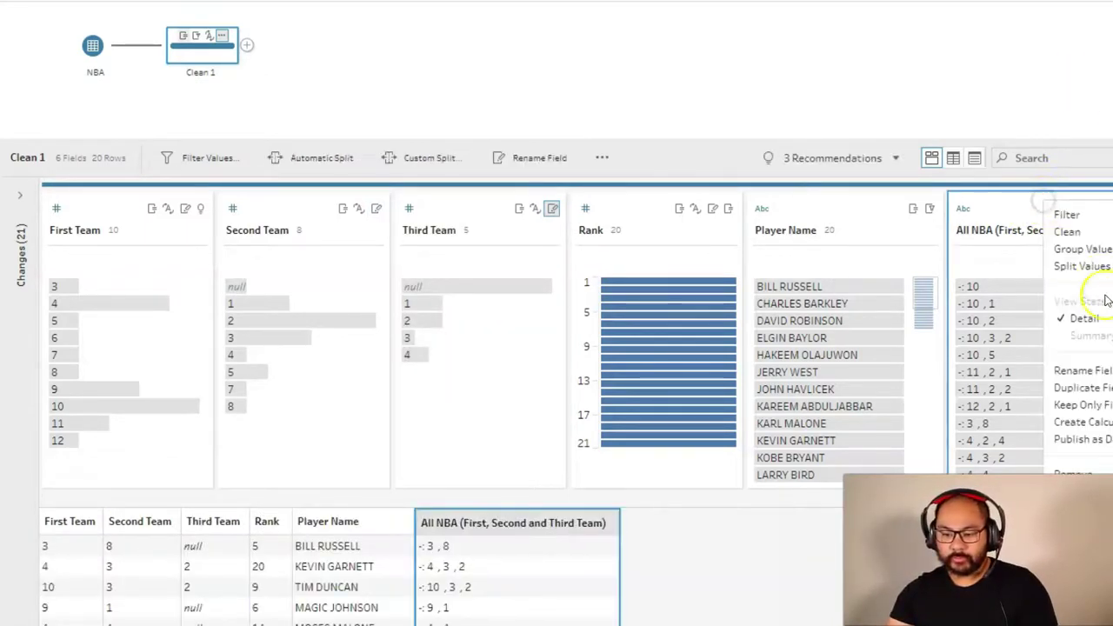
{"action": "left_click", "coordinate": [1107, 474]}
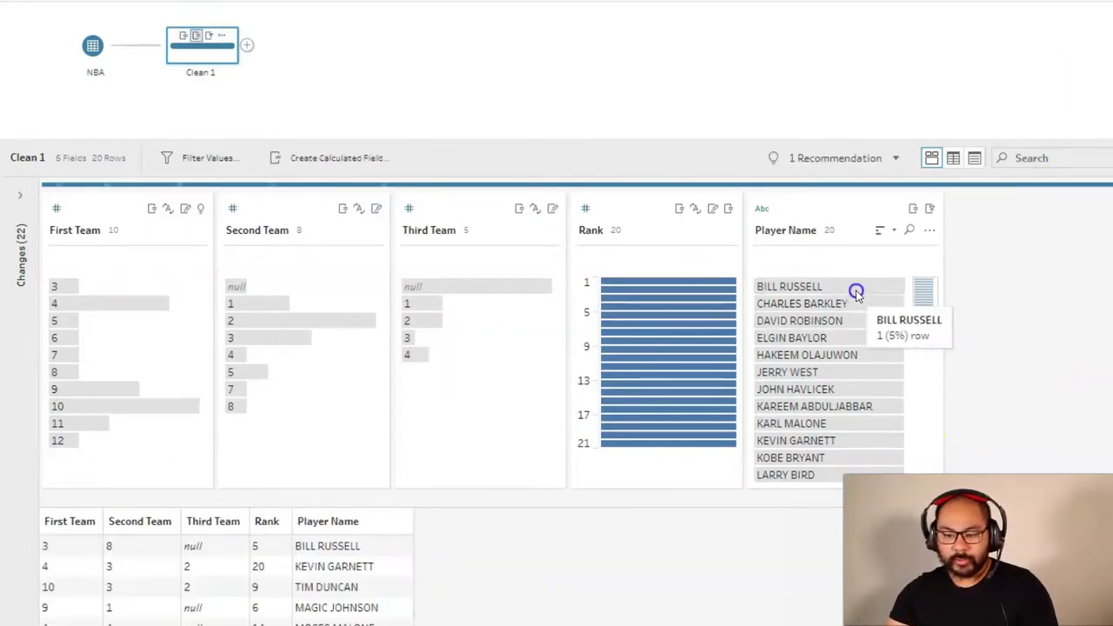
{"action": "left_click", "coordinate": [456, 216]}
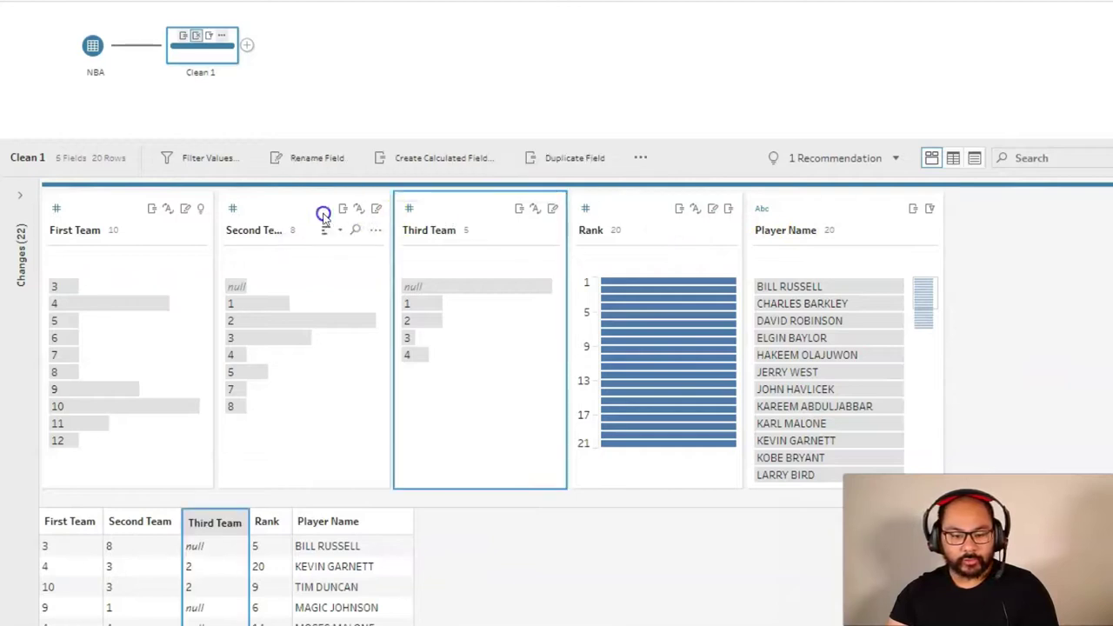
{"action": "left_click", "coordinate": [103, 213], "text": "shift"}
{"action": "mouse_move", "coordinate": [97, 213]}
{"action": "left_mouse_down"}
{"action": "mouse_move", "coordinate": [728, 188]}
{"action": "mouse_move", "coordinate": [957, 211]}
{"action": "left_mouse_up"}
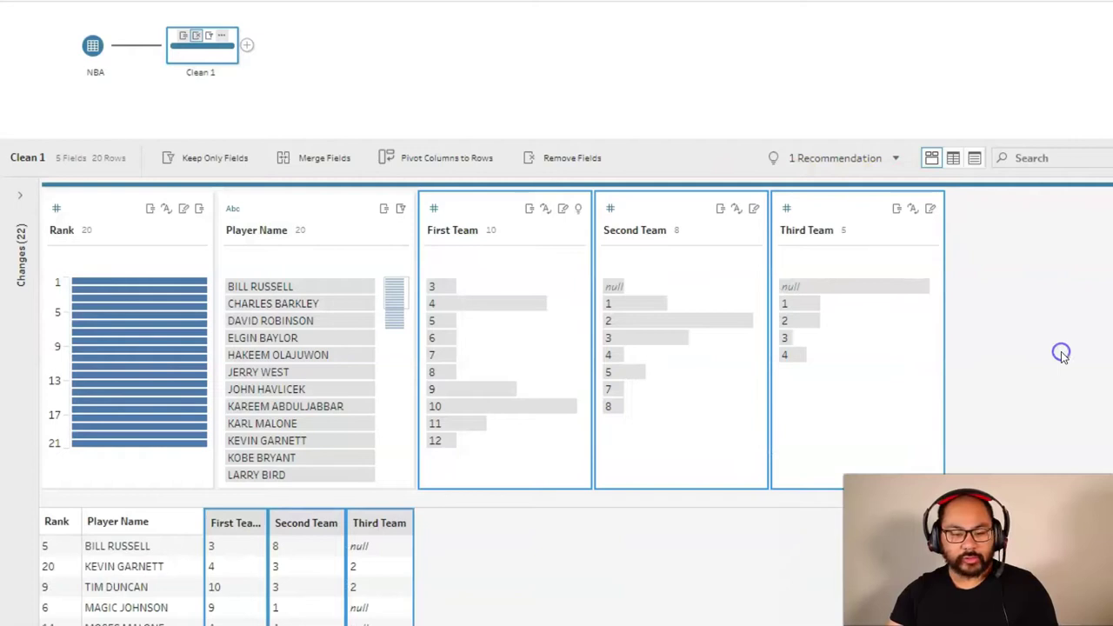
{"action": "left_click", "coordinate": [925, 352]}
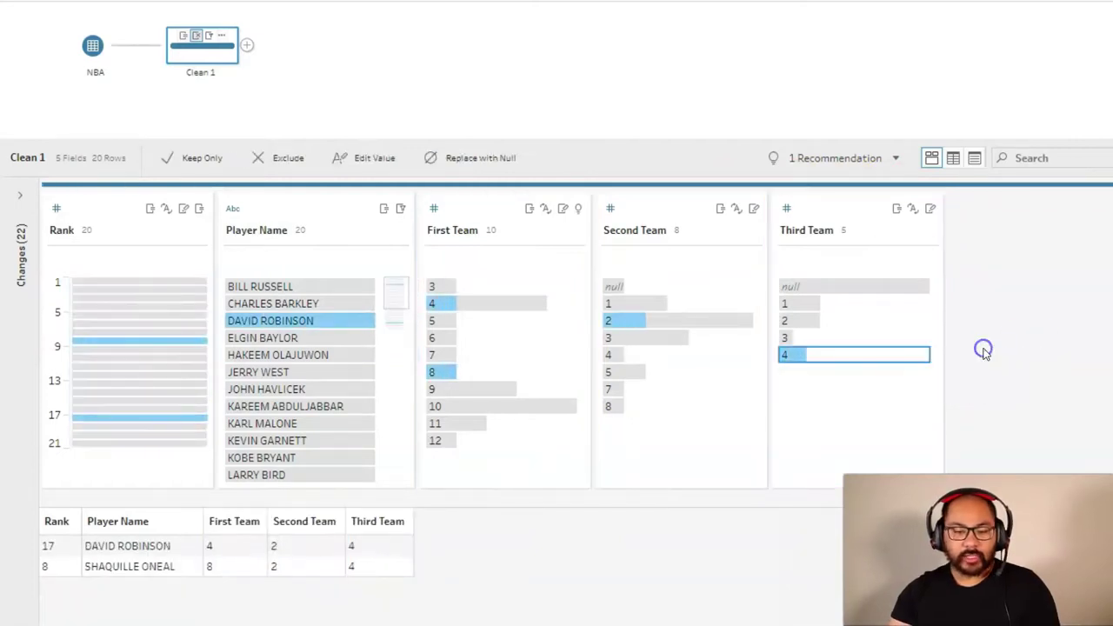
{"action": "left_click", "coordinate": [840, 355]}
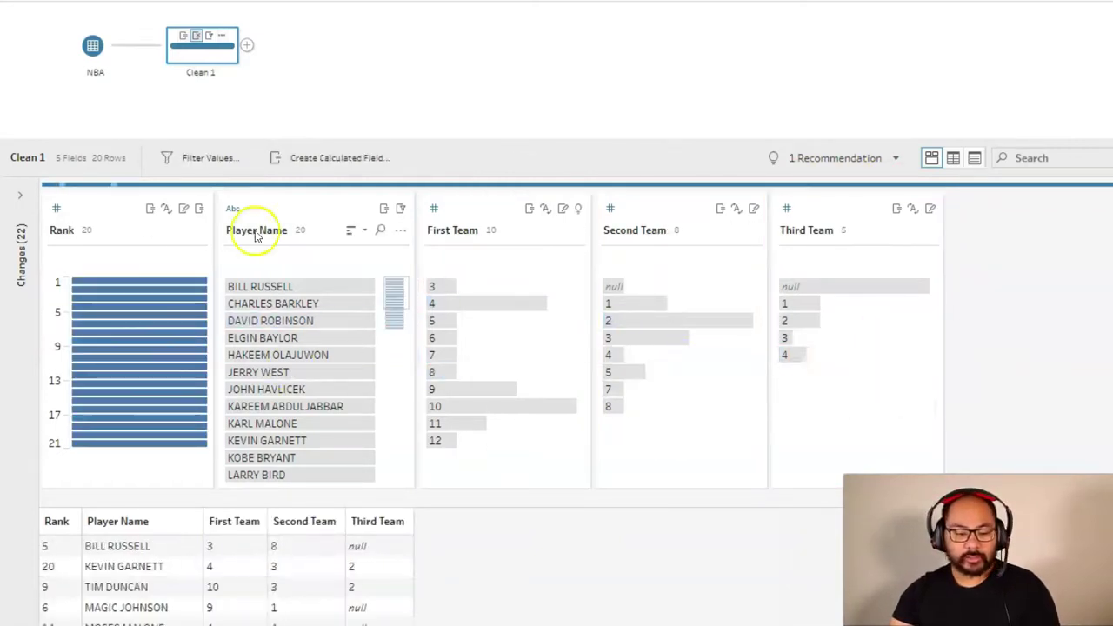
- Add an Output step after Clean 1 to save the five cleaned fields as Output.hyper
{"action": "left_click", "coordinate": [247, 45]}
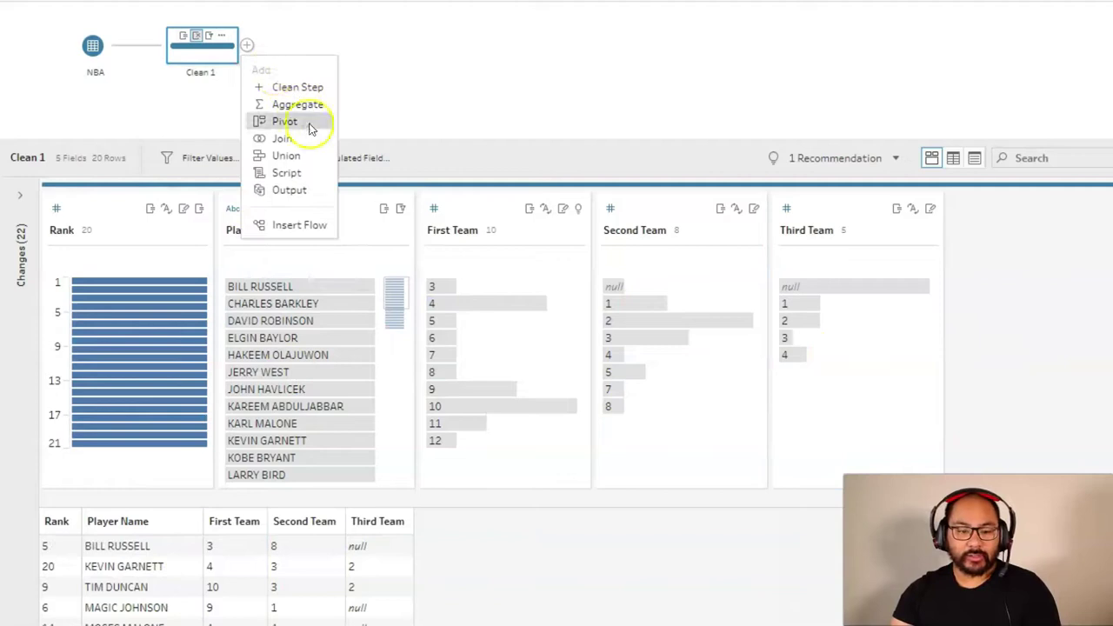
{"action": "left_click", "coordinate": [280, 188]}
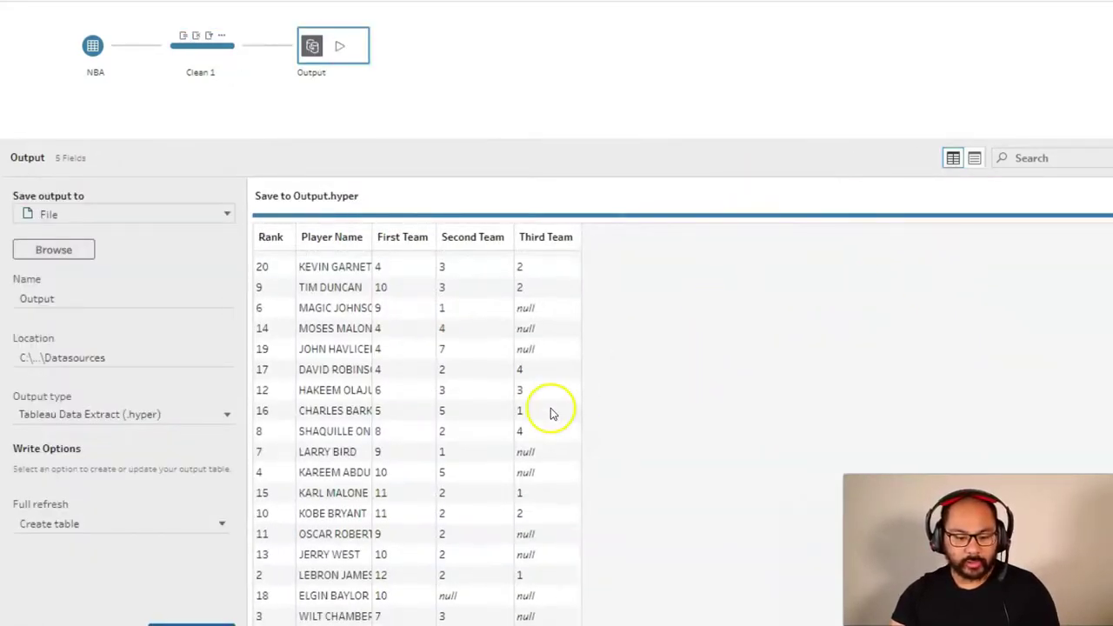